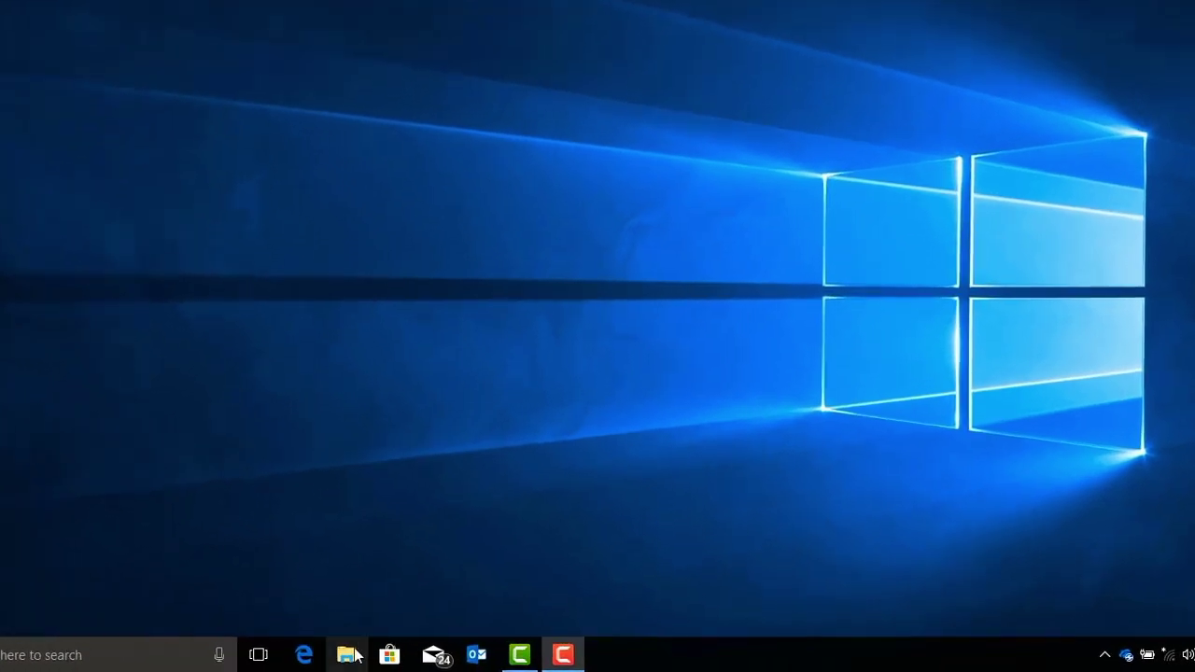
Step: Open Computer Management through the Manage option on This PC in File Explorer
{"action": "left_click", "coordinate": [355, 654]}
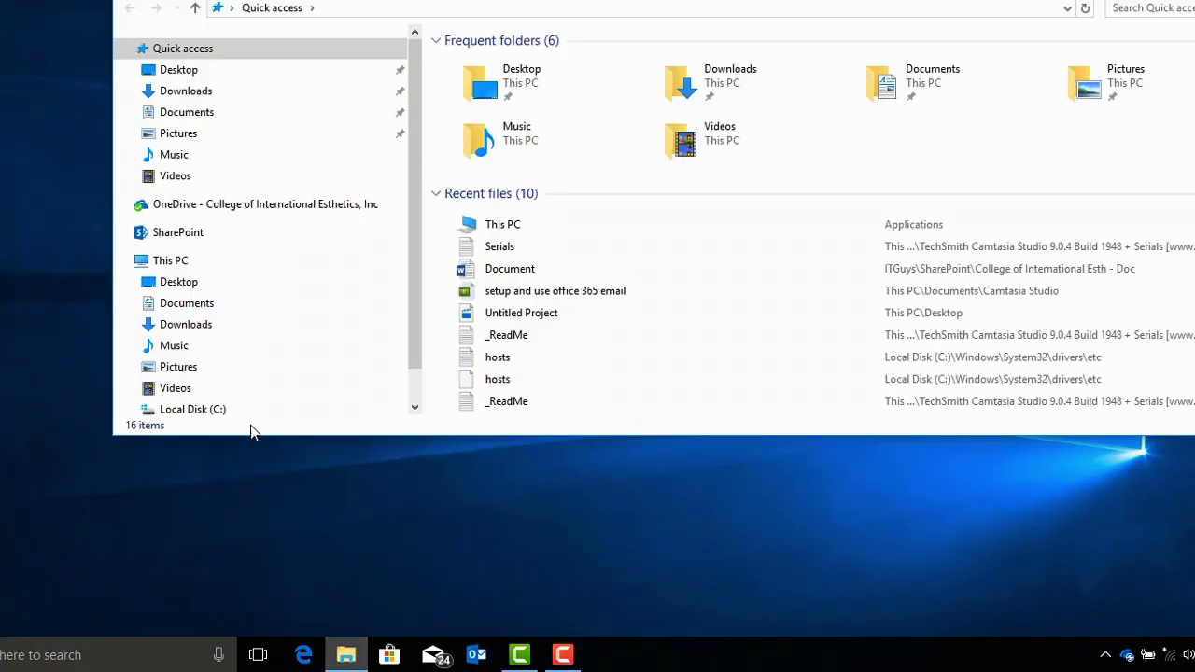
{"action": "right_click", "coordinate": [182, 259]}
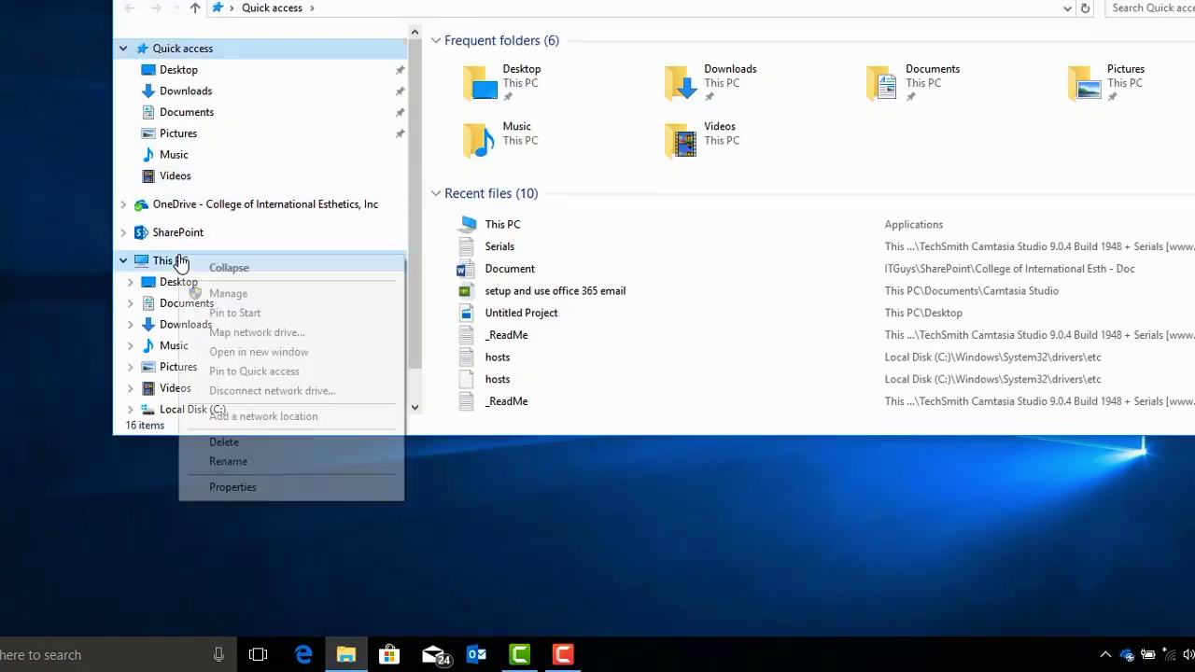
{"action": "left_click", "coordinate": [216, 300]}
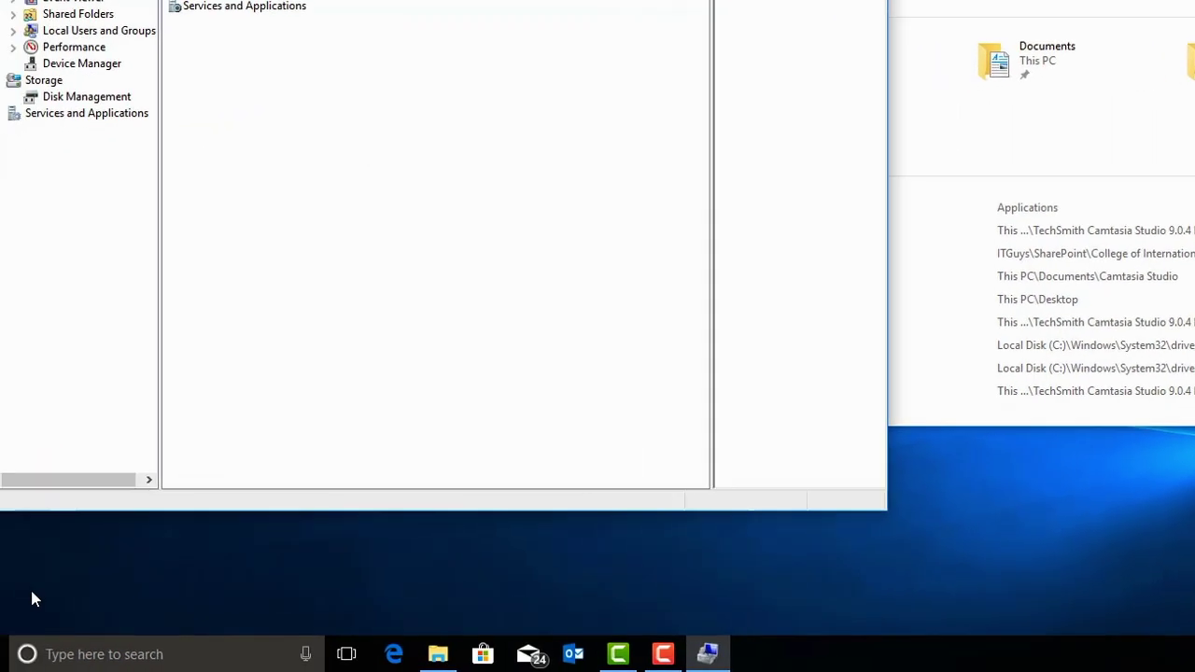
{"action": "key", "text": "super"}
Step: Launch Computer Management from a Start search for 'comput', then again from the 'this' PC result's Manage
{"action": "type", "text": "comput"}
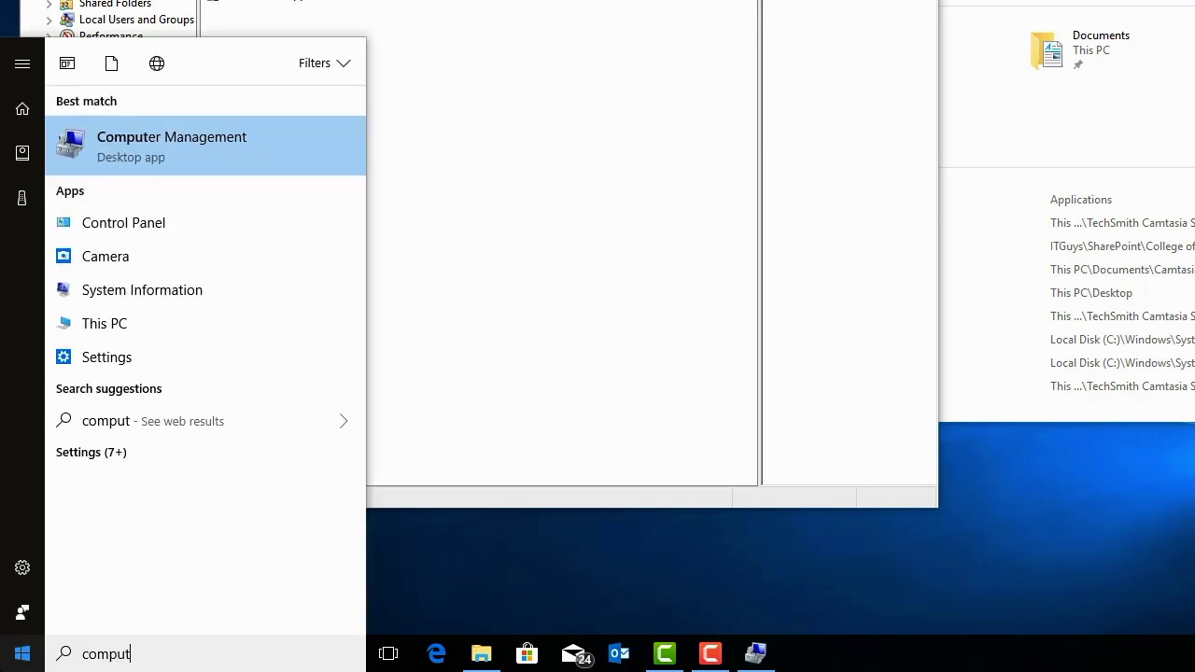
{"action": "left_click", "coordinate": [171, 144]}
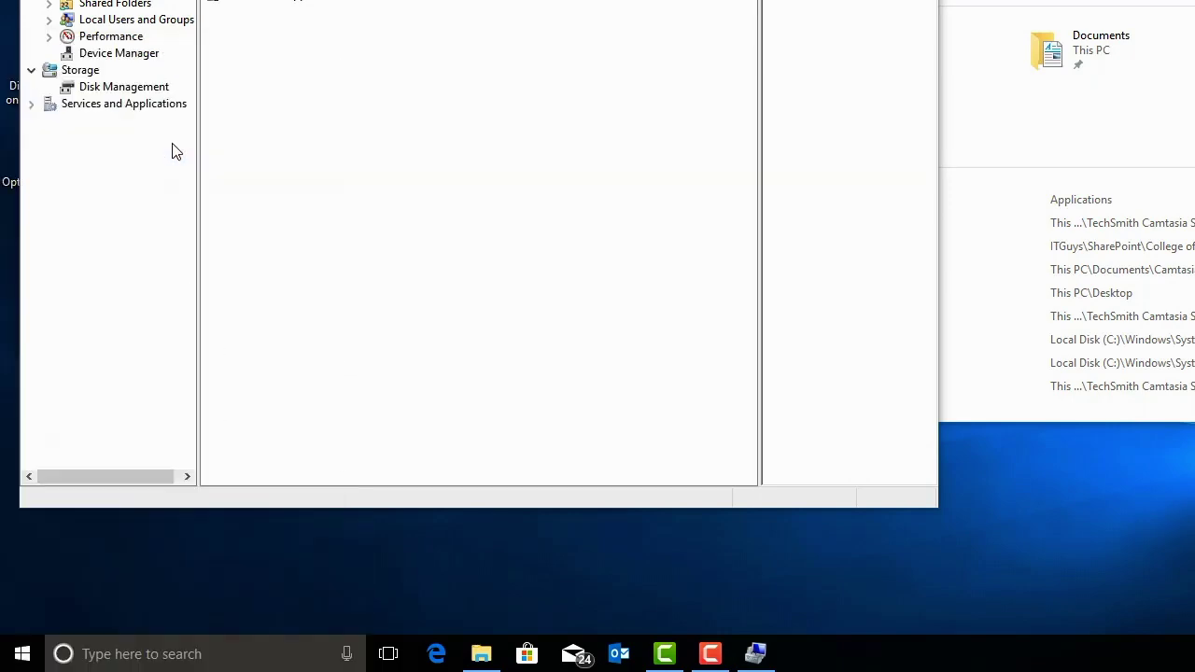
{"action": "left_click", "coordinate": [33, 667]}
{"action": "type", "text": "t"}
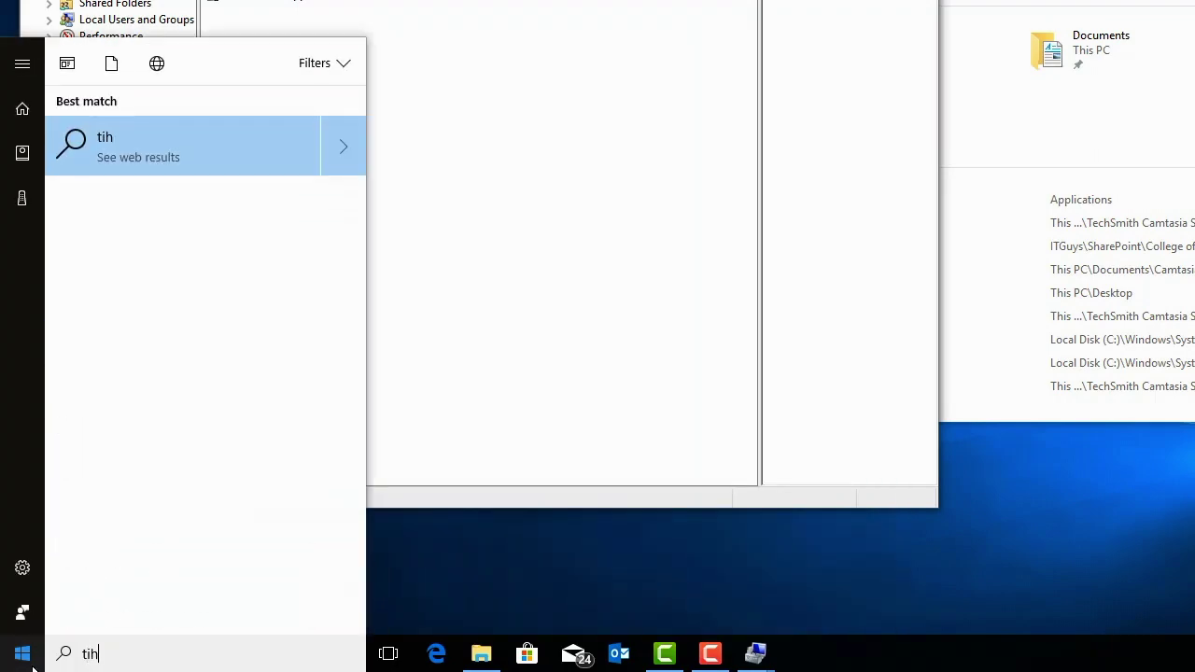
{"action": "type", "text": "his"}
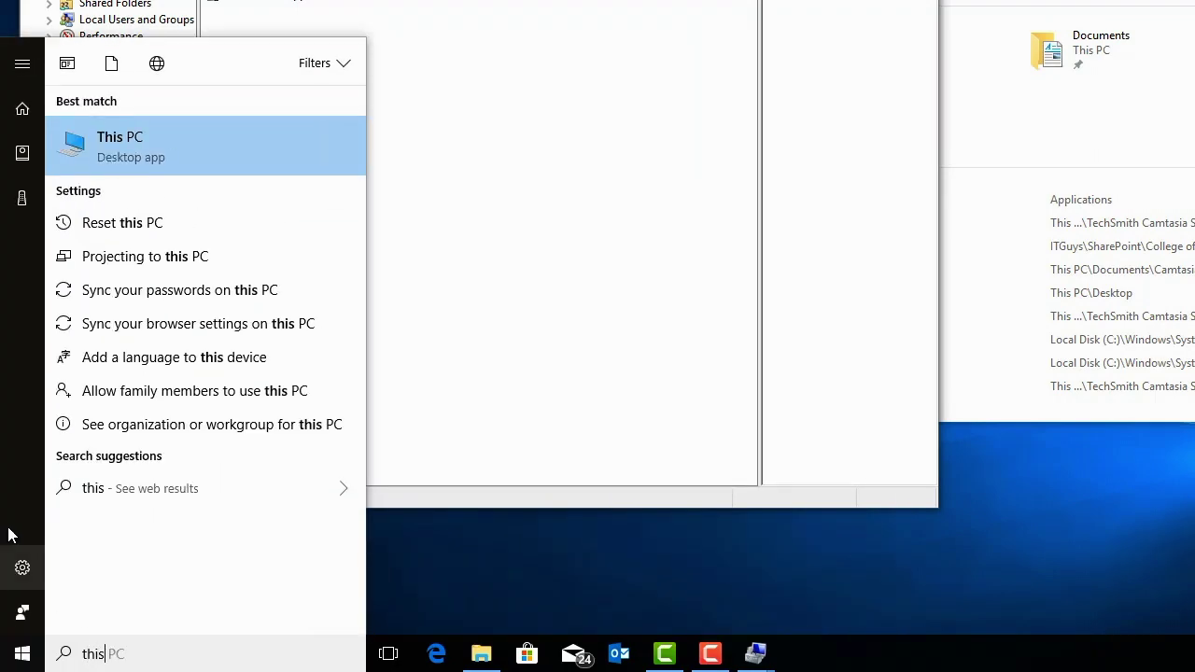
{"action": "right_click", "coordinate": [107, 147]}
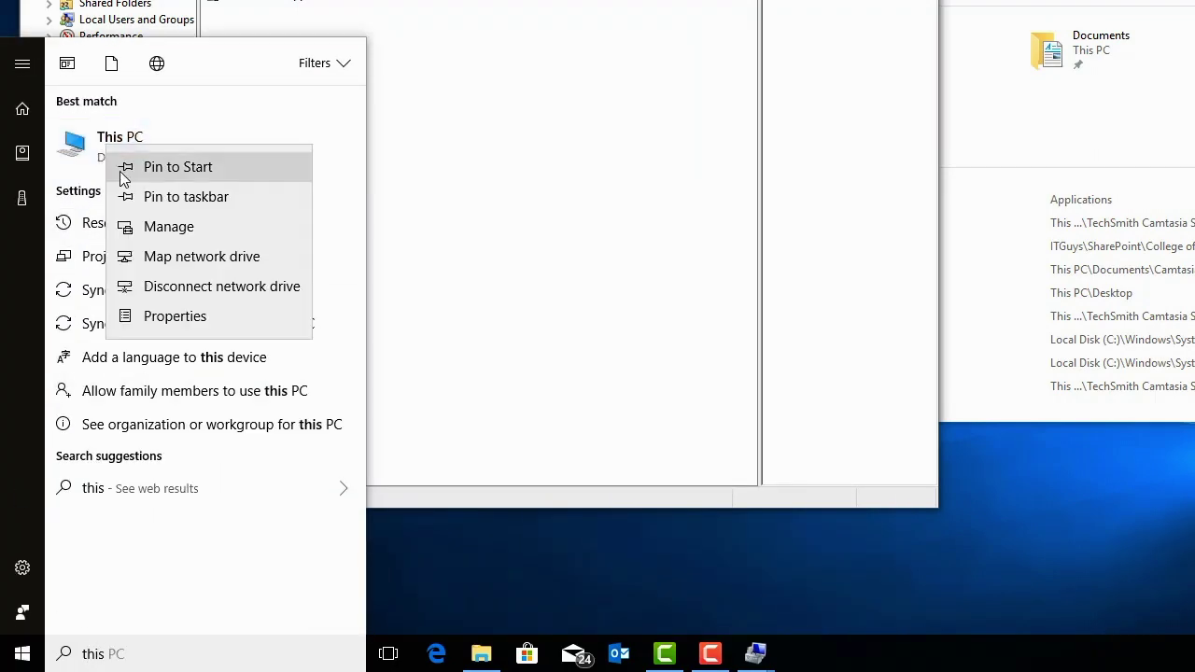
{"action": "left_click", "coordinate": [168, 229]}
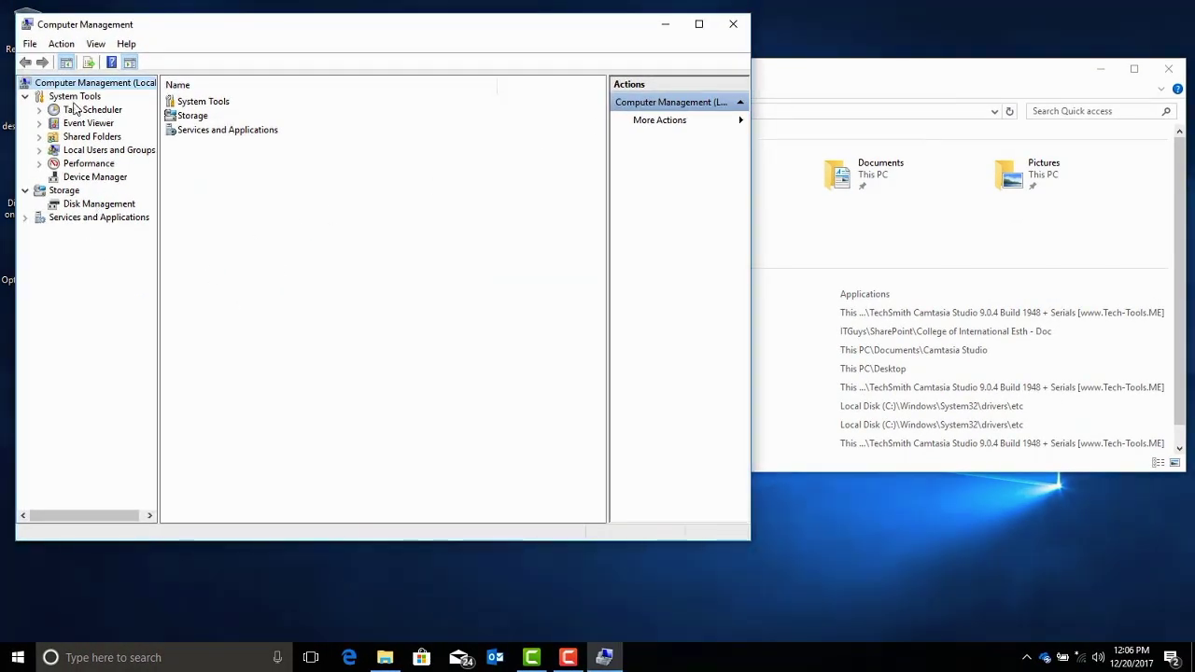
Step: Maximize the window and show Event Viewer > Custom Views > Administrative Events (369 events)
{"action": "left_click_drag", "start_coordinate": [275, 35], "coordinate": [479, 7]}
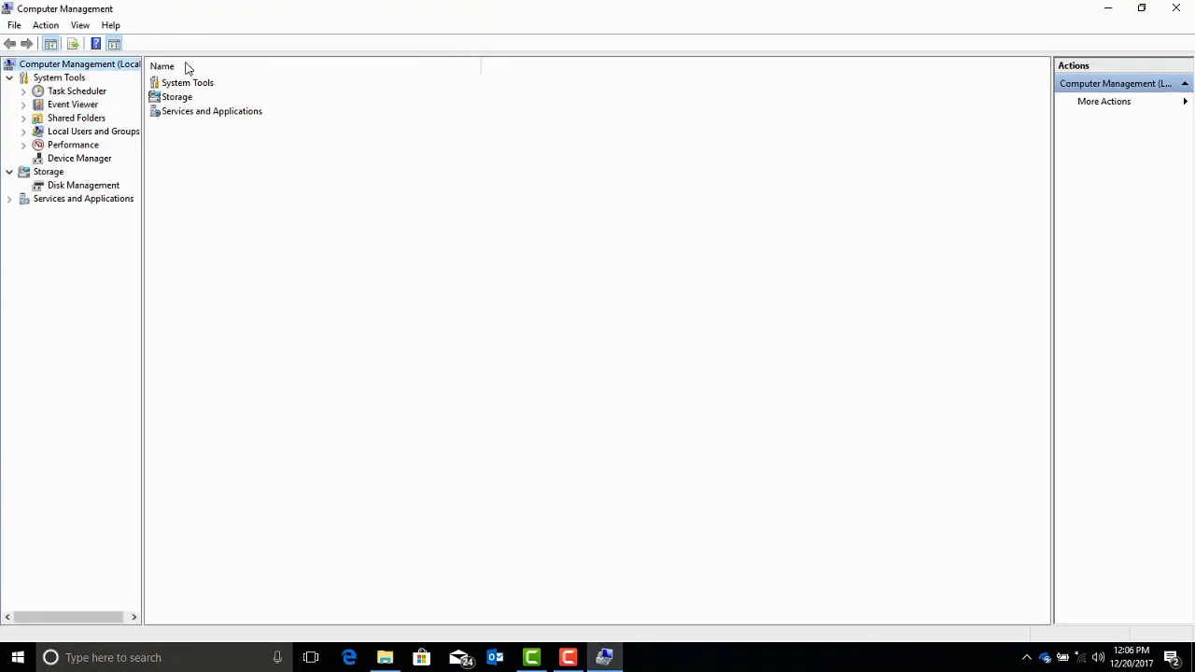
{"action": "left_click", "coordinate": [9, 67]}
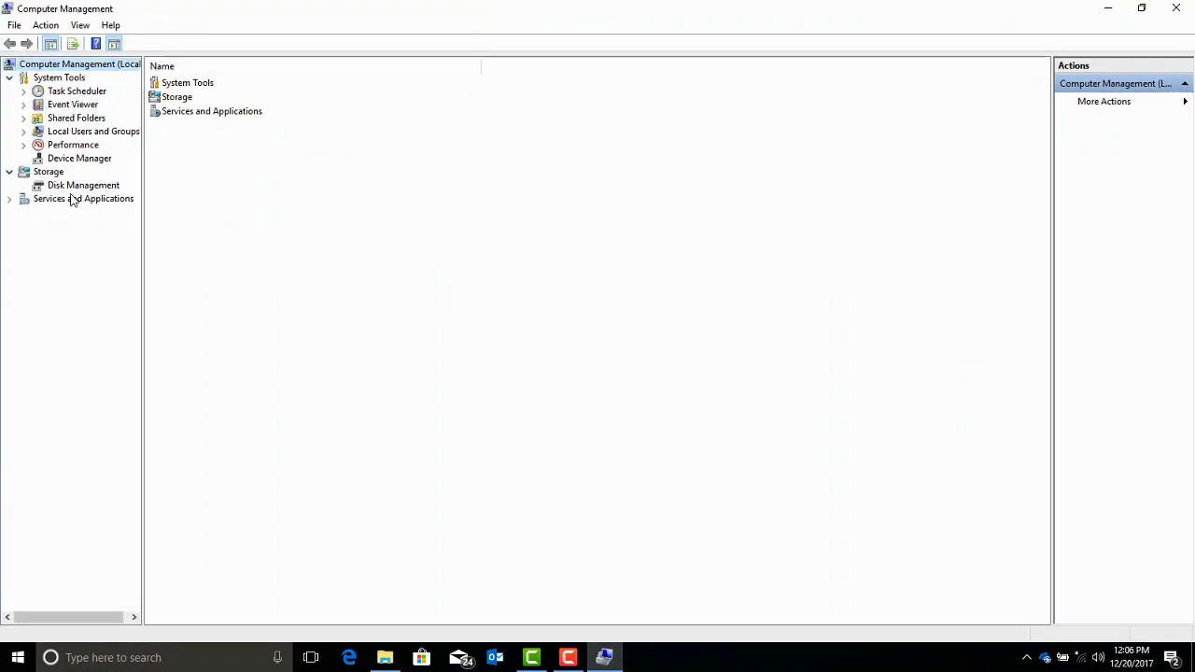
{"action": "left_click", "coordinate": [9, 200]}
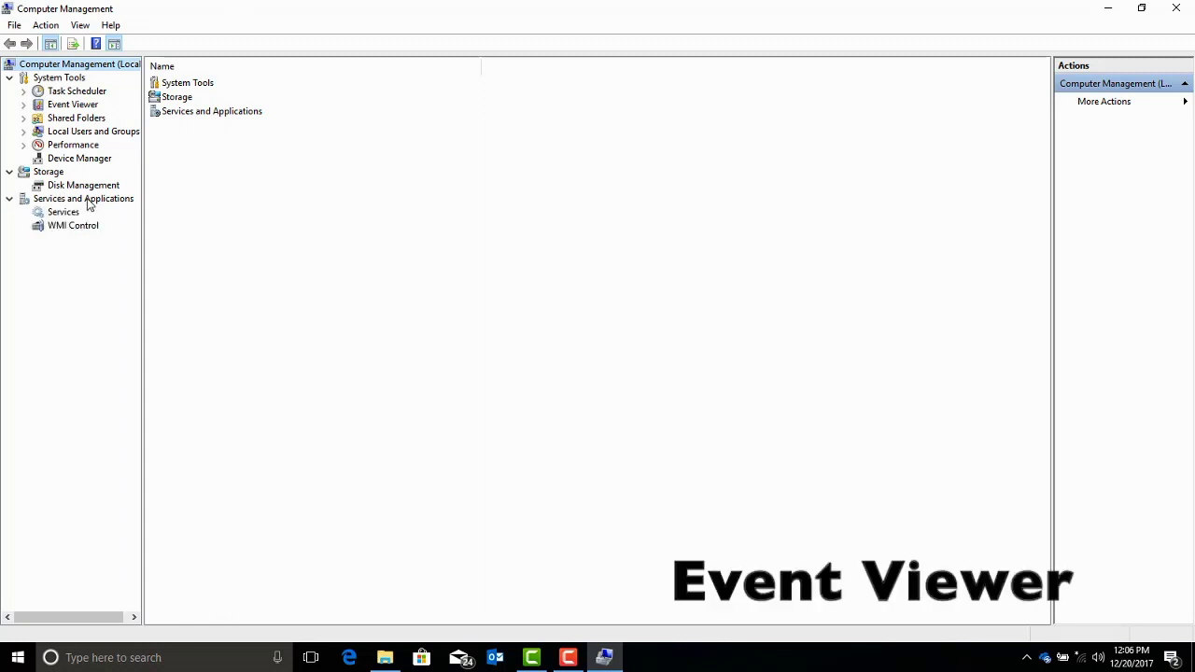
{"action": "left_click", "coordinate": [24, 105]}
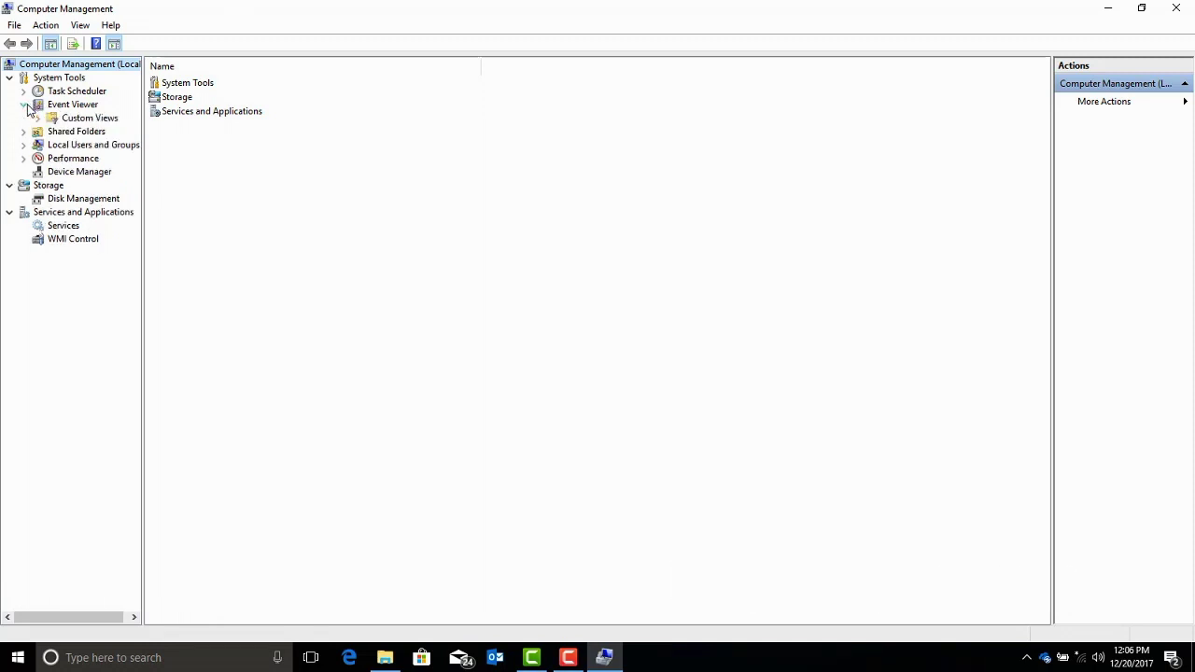
{"action": "left_click", "coordinate": [38, 118]}
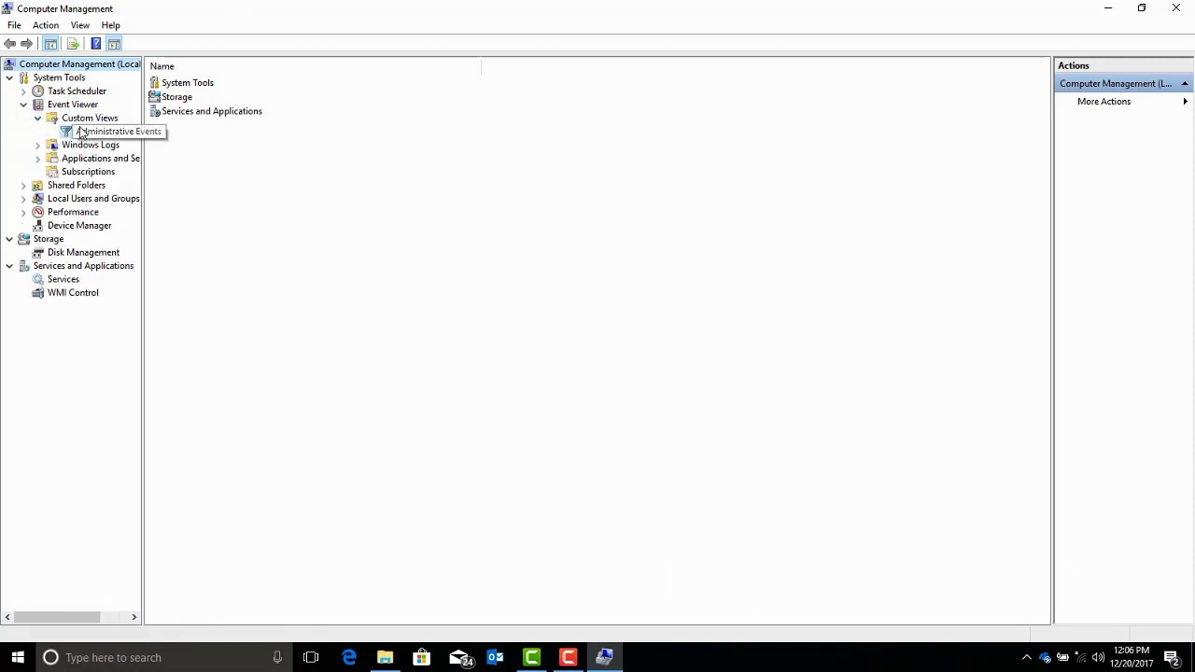
{"action": "left_click", "coordinate": [82, 131]}
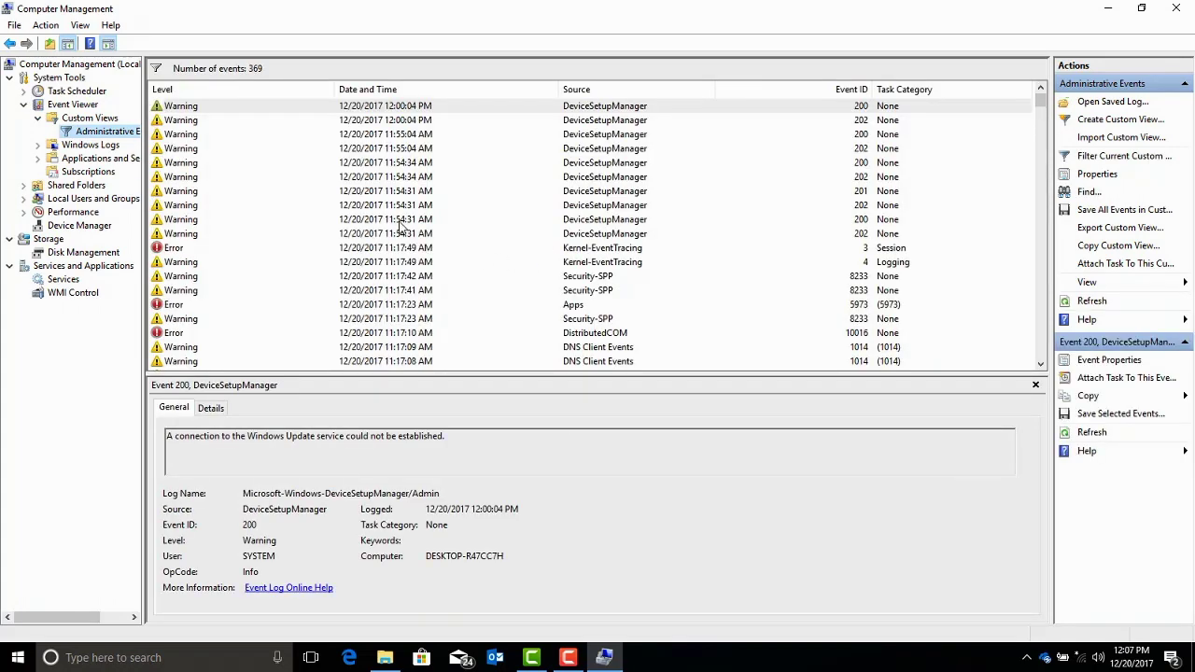
{"action": "left_click", "coordinate": [23, 103]}
Step: Open Device Manager and select the Unknown device under Other devices
{"action": "left_click", "coordinate": [75, 161]}
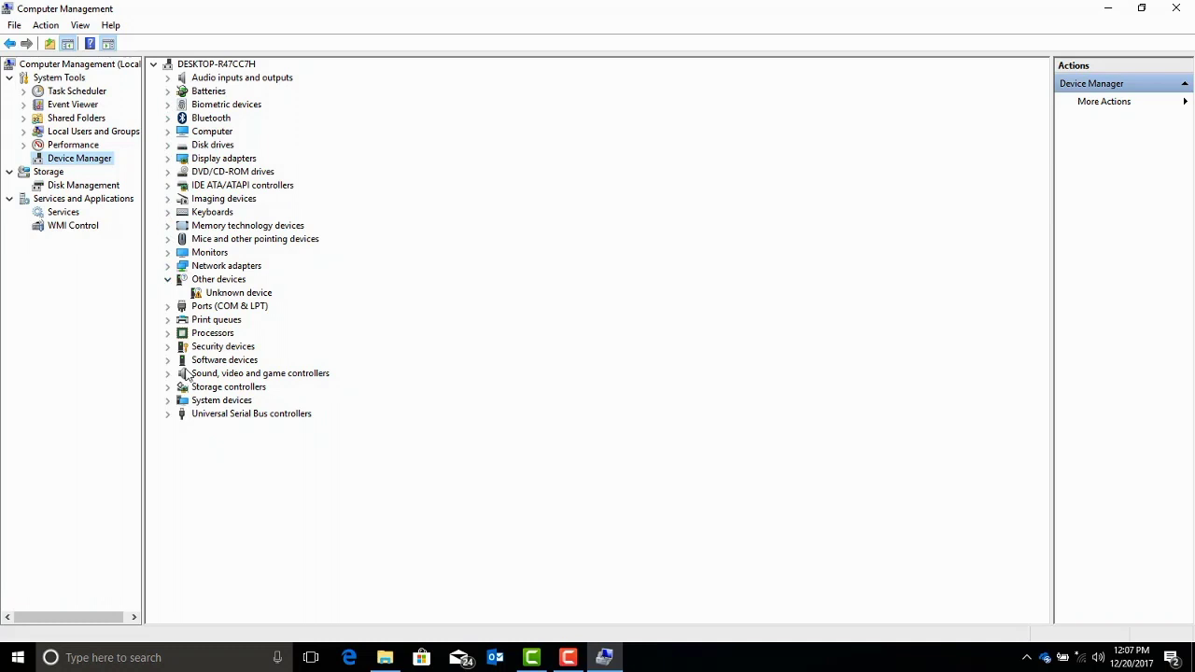
{"action": "left_click", "coordinate": [233, 295]}
Step: Open the Unknown device's properties and review its Code 28 status and driver information
{"action": "double_click", "coordinate": [232, 295]}
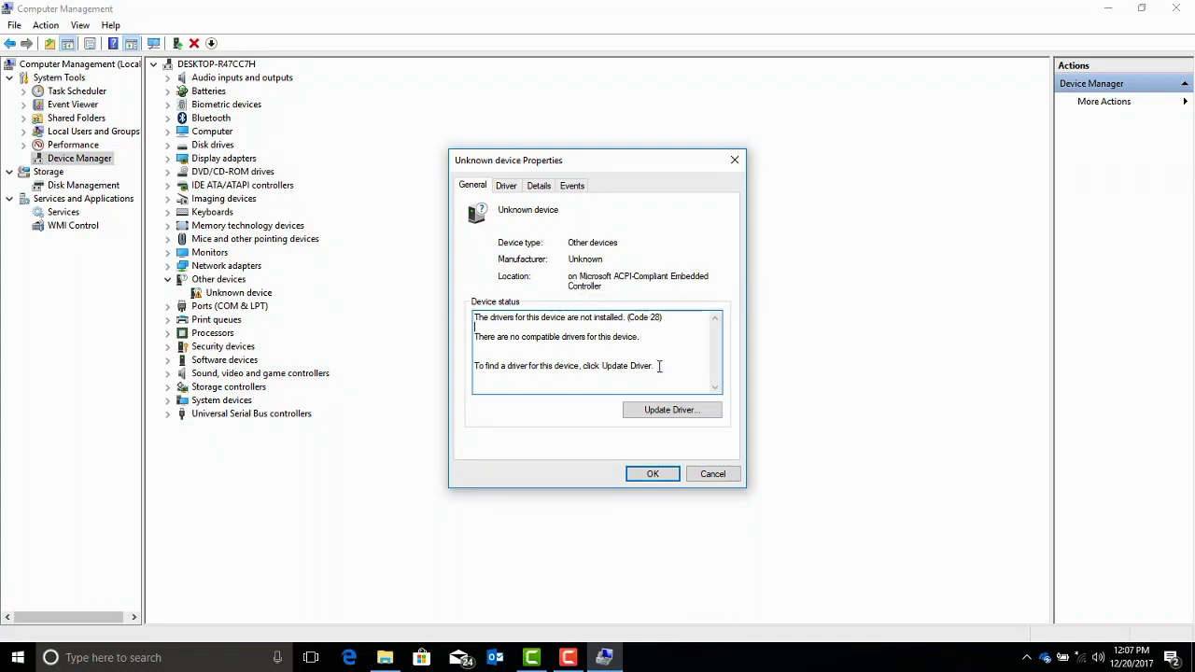
{"action": "left_click_drag", "start_coordinate": [659, 366], "coordinate": [474, 334]}
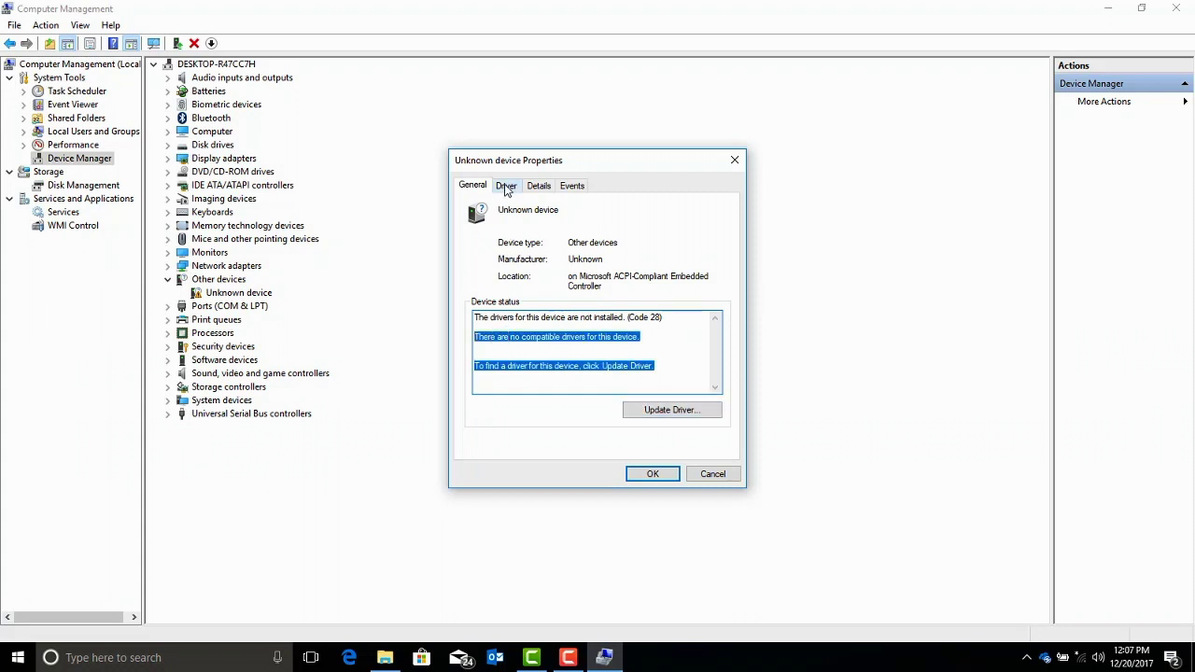
{"action": "left_click", "coordinate": [506, 187]}
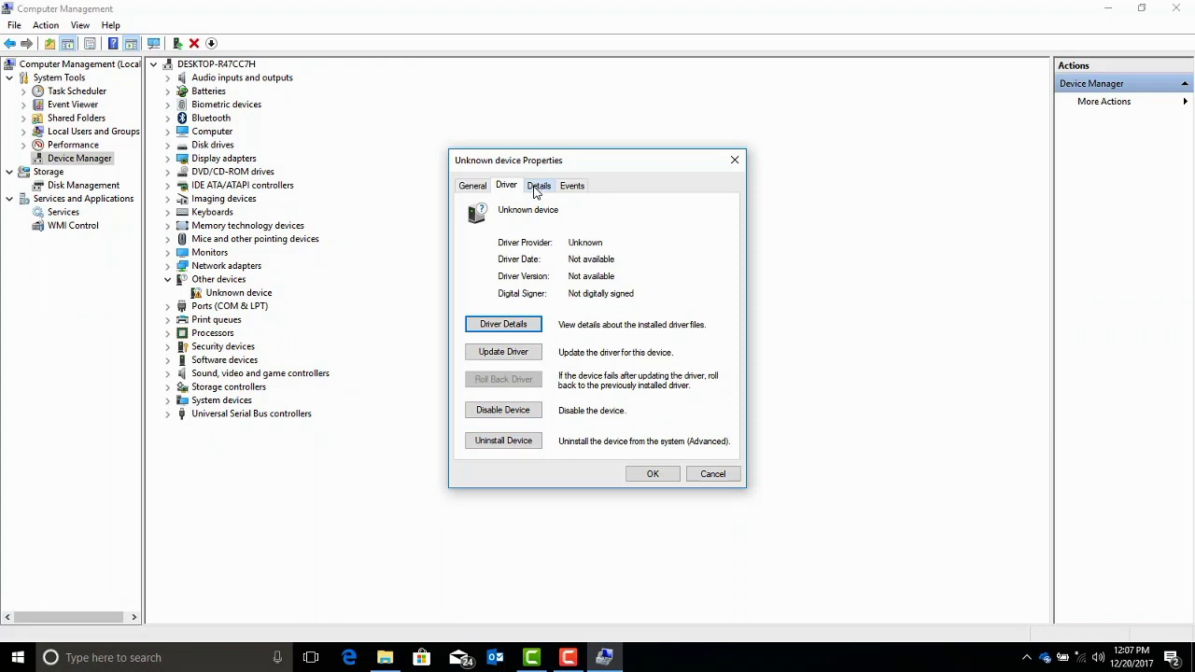
Step: Copy the first hardware ID, ACPI\VEN_LEN&DEV_0078, from the Details tab's Hardware Ids
{"action": "left_click", "coordinate": [539, 185]}
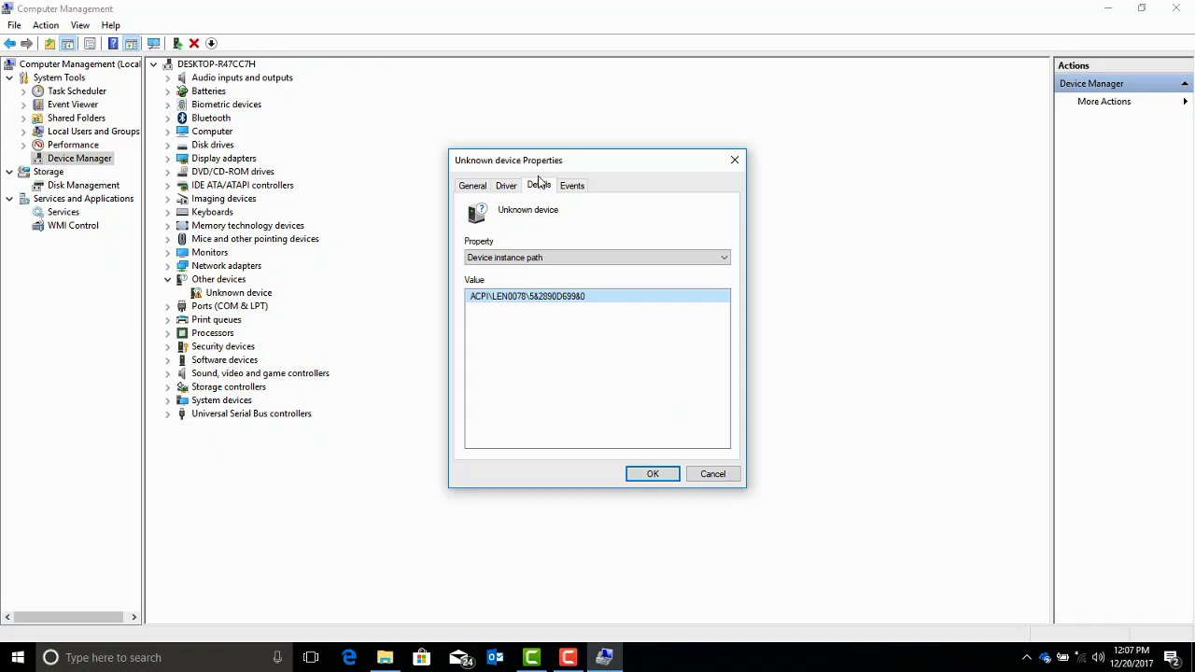
{"action": "left_click", "coordinate": [596, 262]}
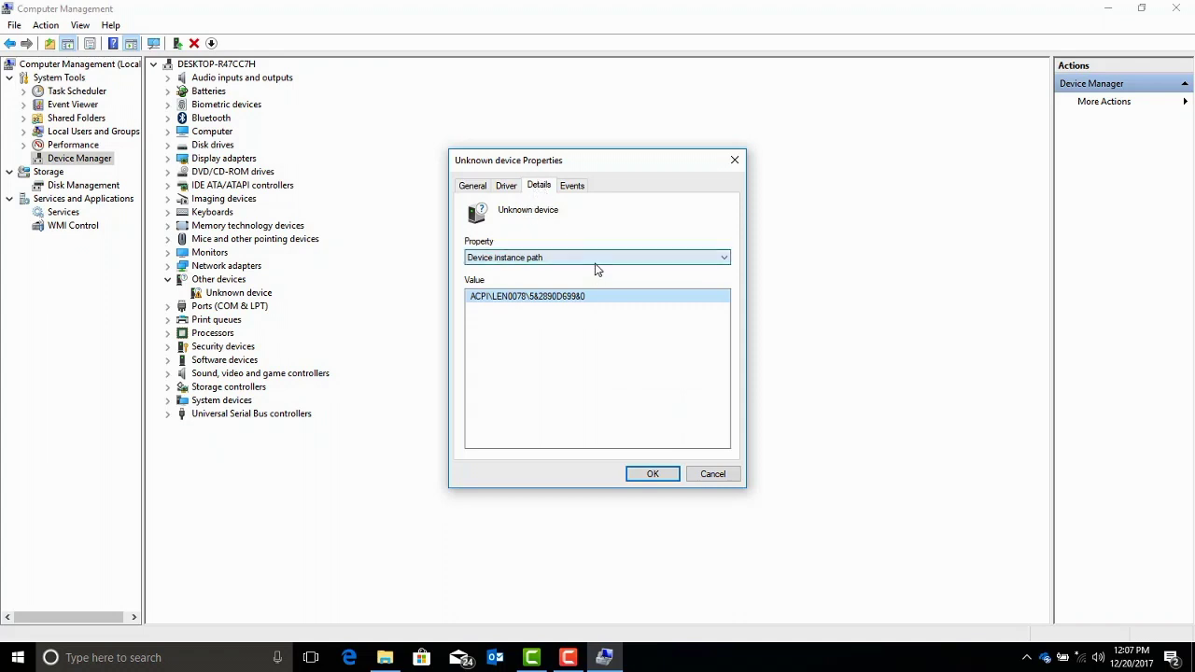
{"action": "left_click", "coordinate": [550, 280]}
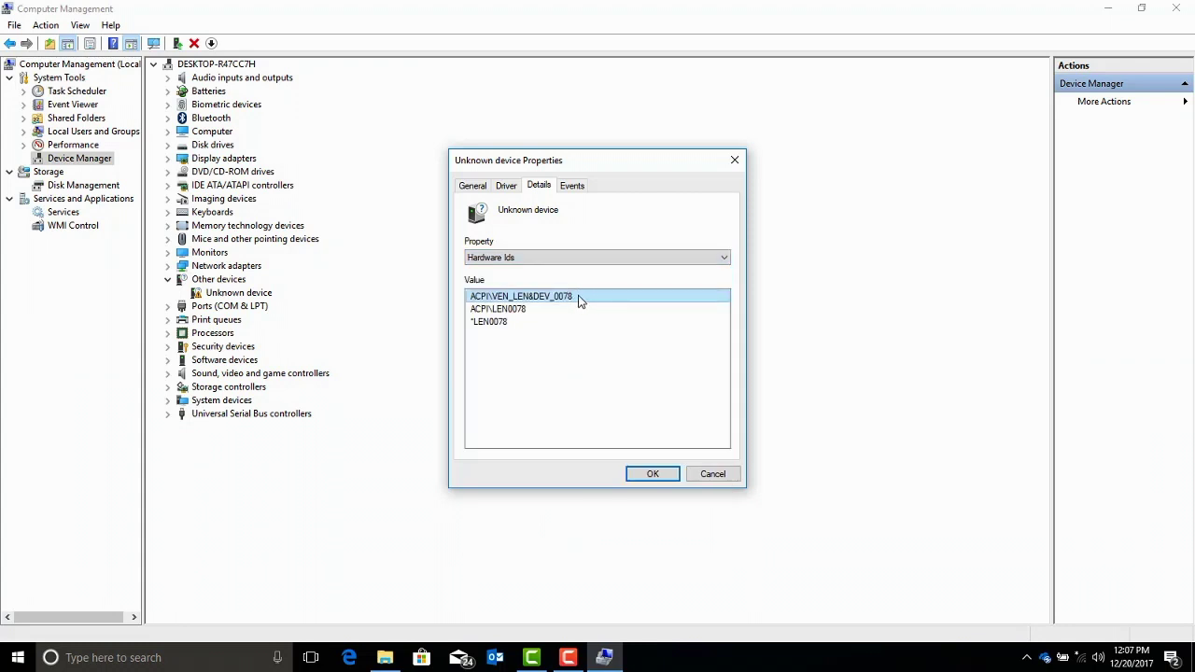
{"action": "right_click", "coordinate": [579, 300]}
{"action": "left_click", "coordinate": [602, 302]}
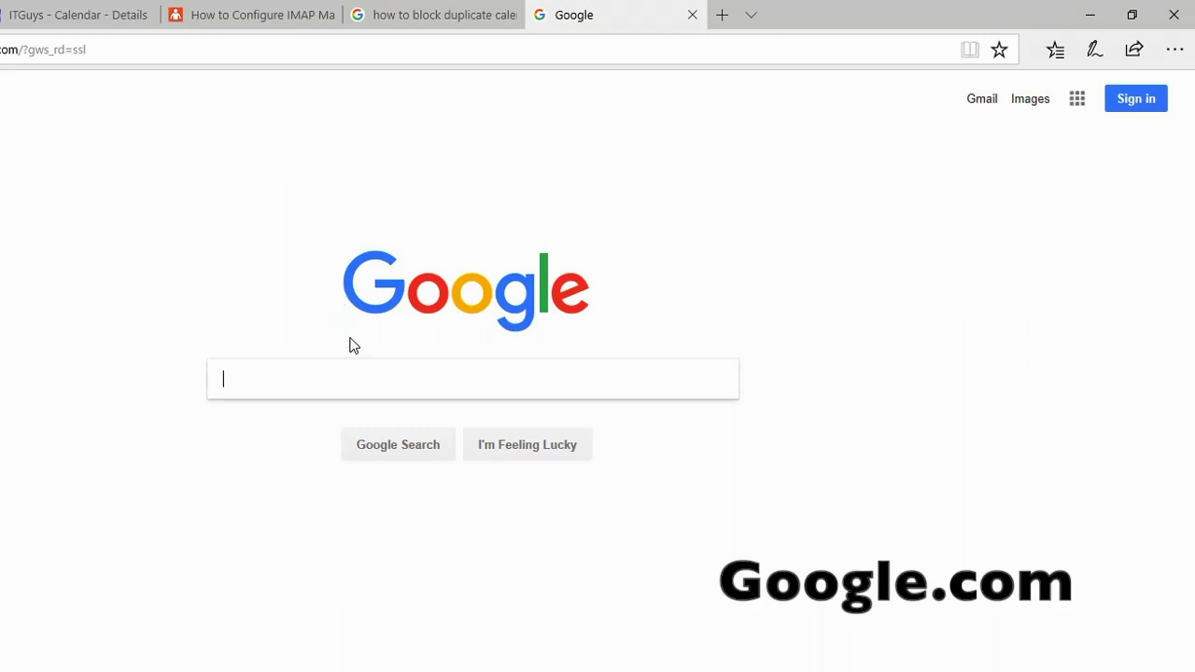
Step: Google the pasted hardware ID ACPI\VEN_LEN&DEV_0078 and open the first lenovo.com result
{"action": "right_click", "coordinate": [359, 386]}
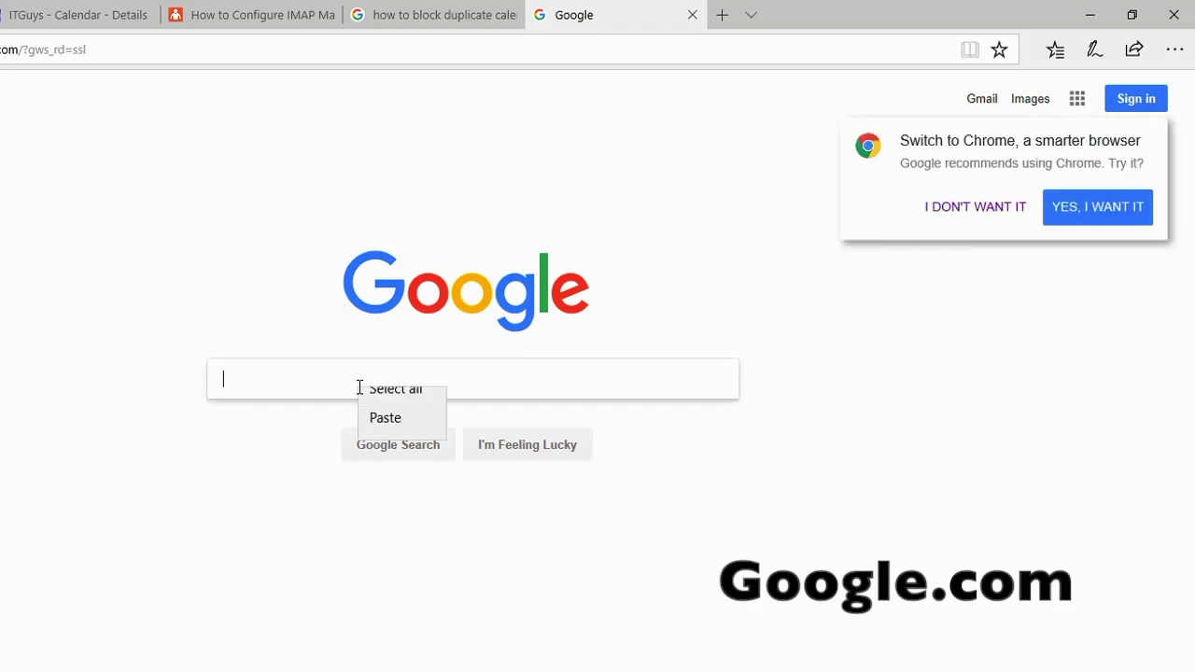
{"action": "left_click", "coordinate": [387, 437]}
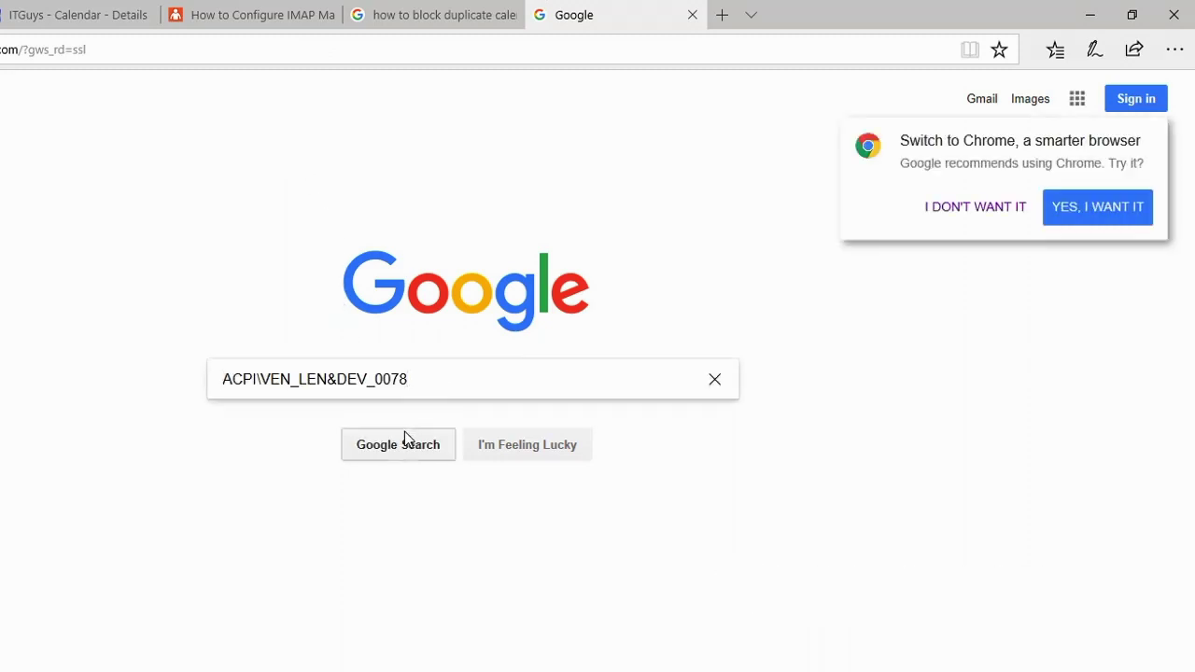
{"action": "left_click", "coordinate": [402, 445]}
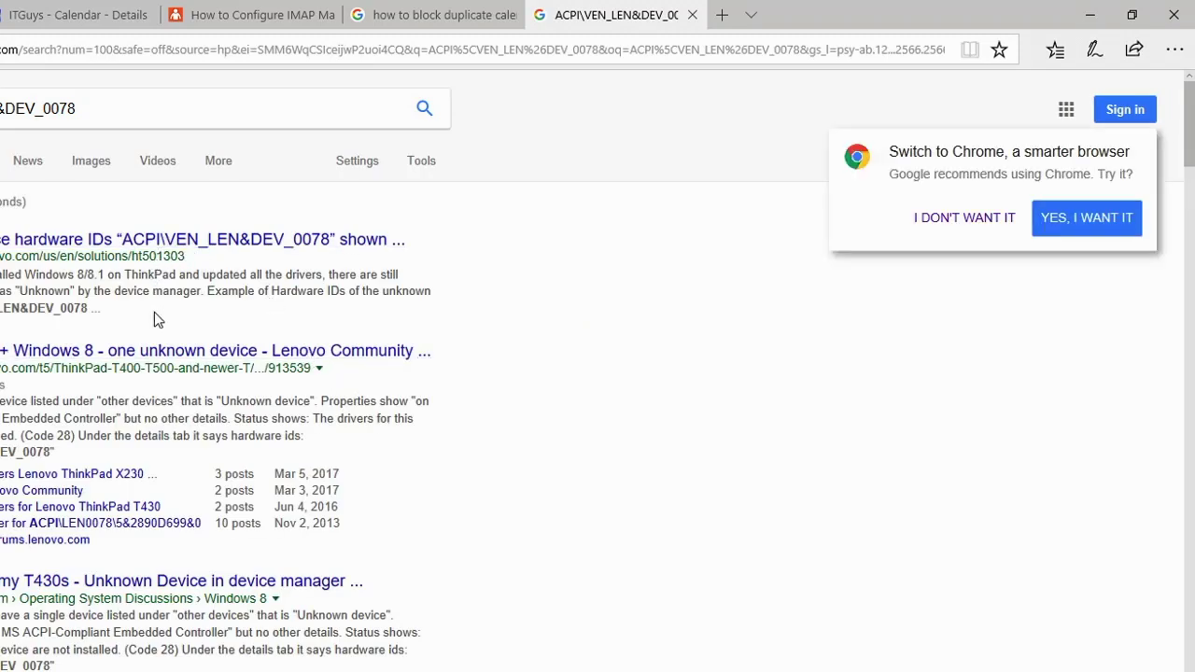
{"action": "left_click", "coordinate": [59, 243]}
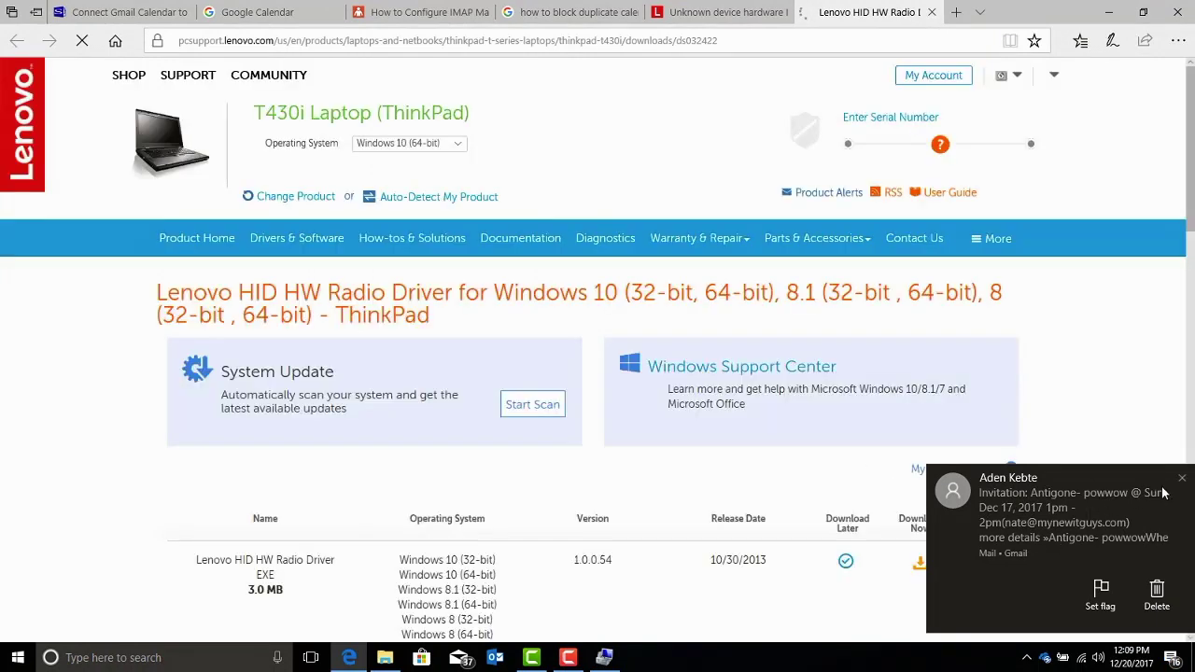
Step: Download the Lenovo HID HW Radio Driver installer g1hd55ww.exe and run it
{"action": "scroll", "coordinate": [660, 428], "scroll_direction": "down", "scroll_amount": 2}
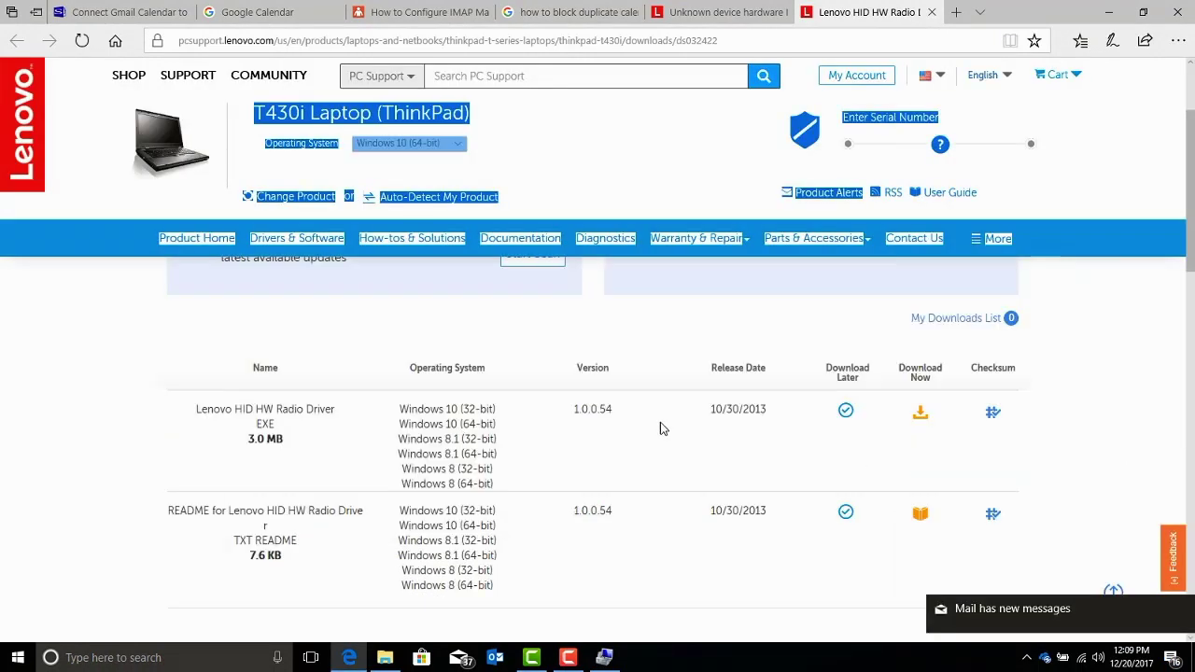
{"action": "left_click", "coordinate": [917, 422]}
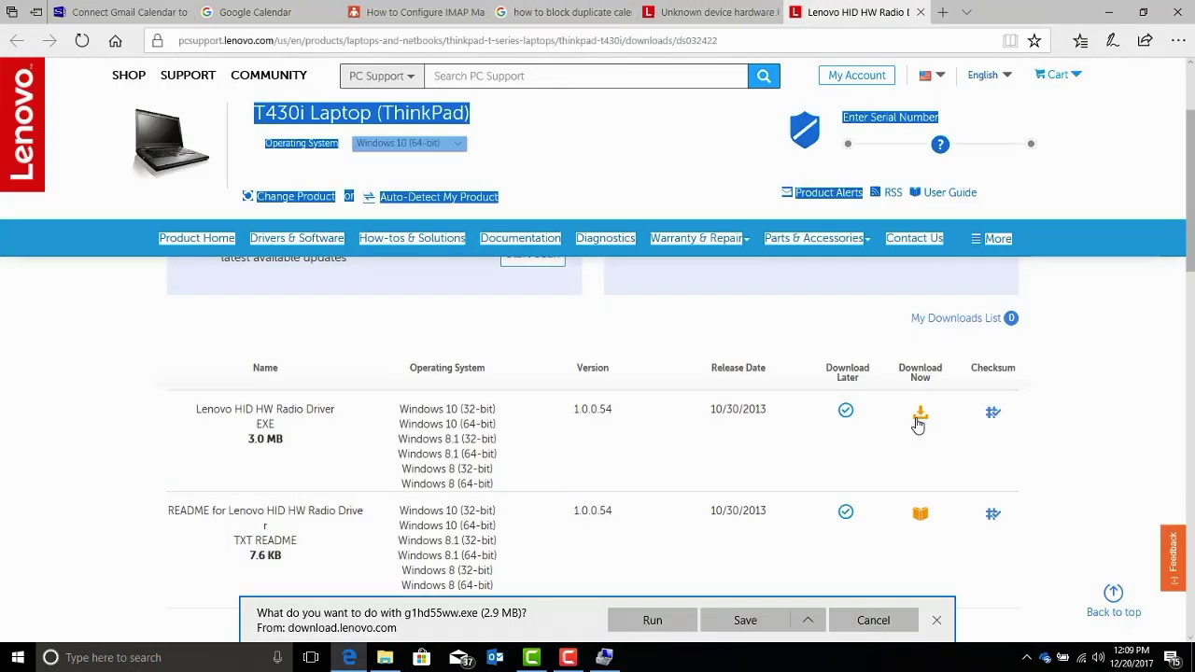
{"action": "left_click", "coordinate": [659, 612]}
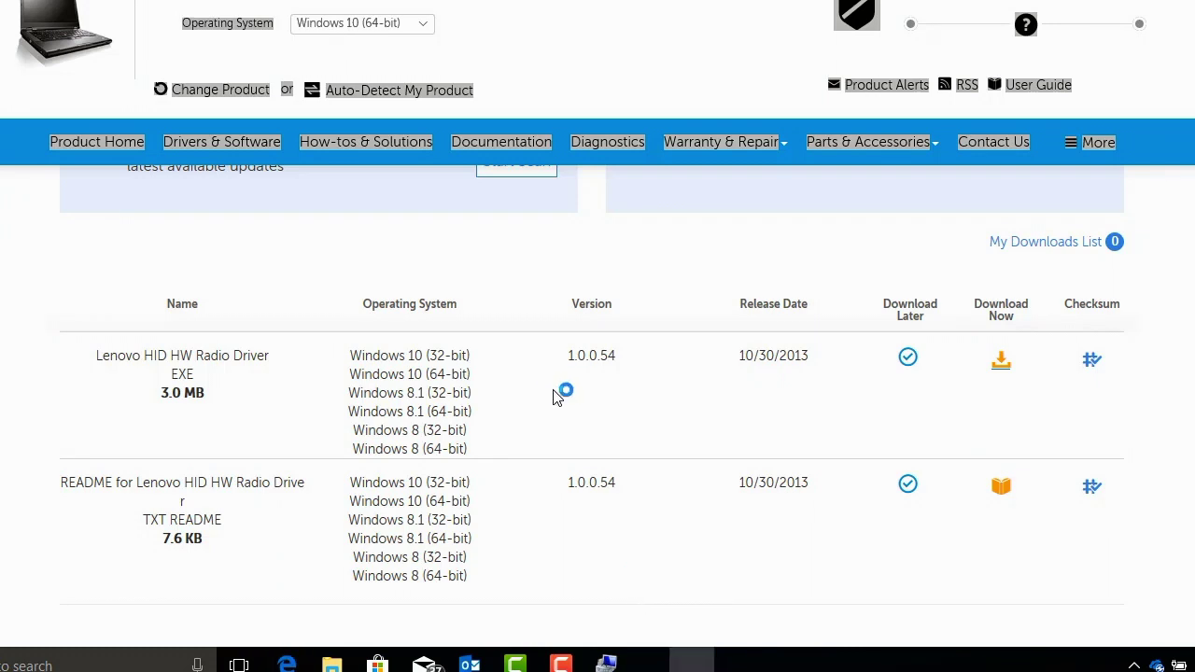
Step: Accept the licence agreement and step through the first setup wizard to Finish
{"action": "left_click", "coordinate": [698, 405]}
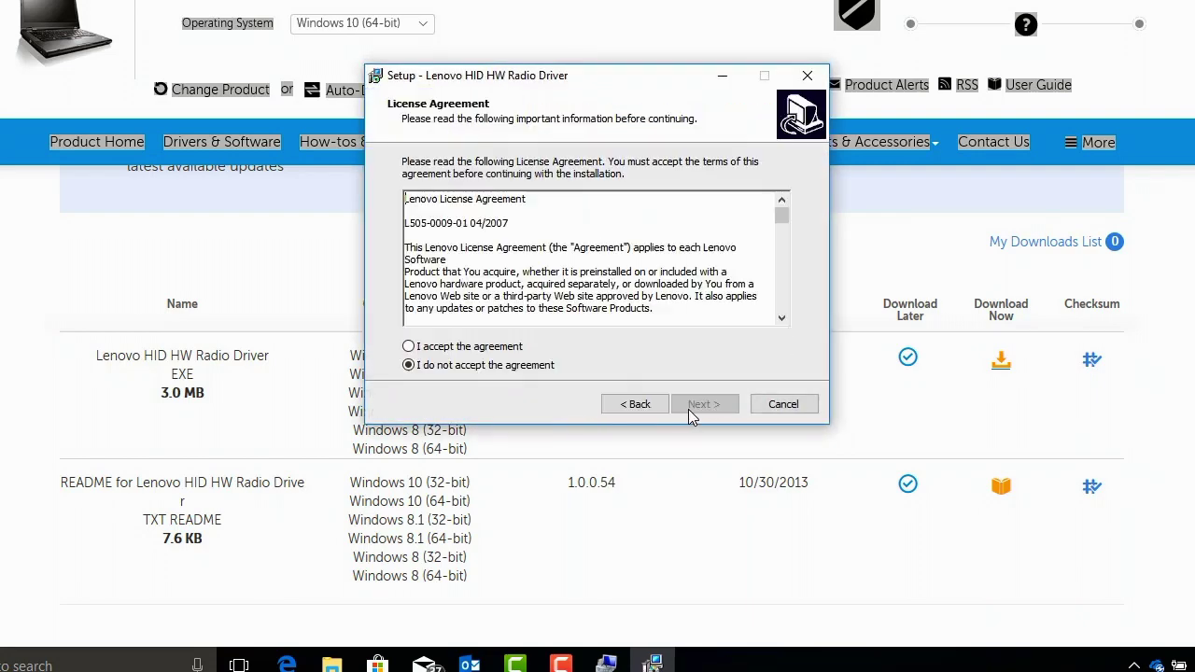
{"action": "left_click", "coordinate": [519, 349]}
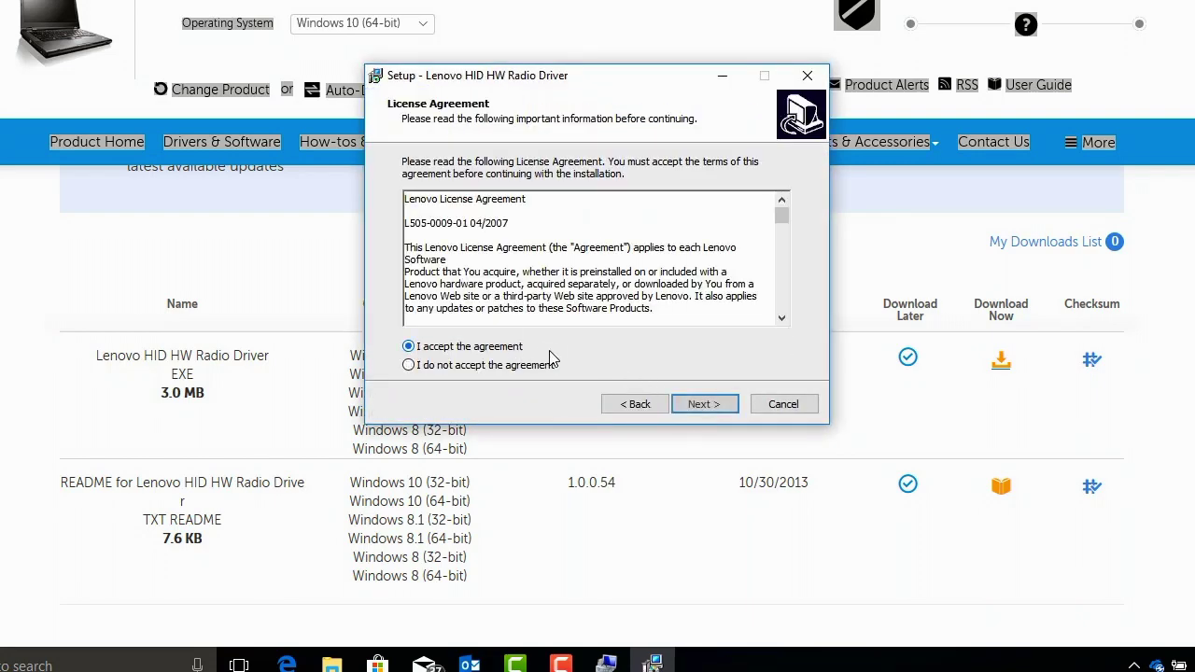
{"action": "left_click", "coordinate": [714, 408]}
{"action": "left_click", "coordinate": [713, 409]}
{"action": "left_click", "coordinate": [705, 404]}
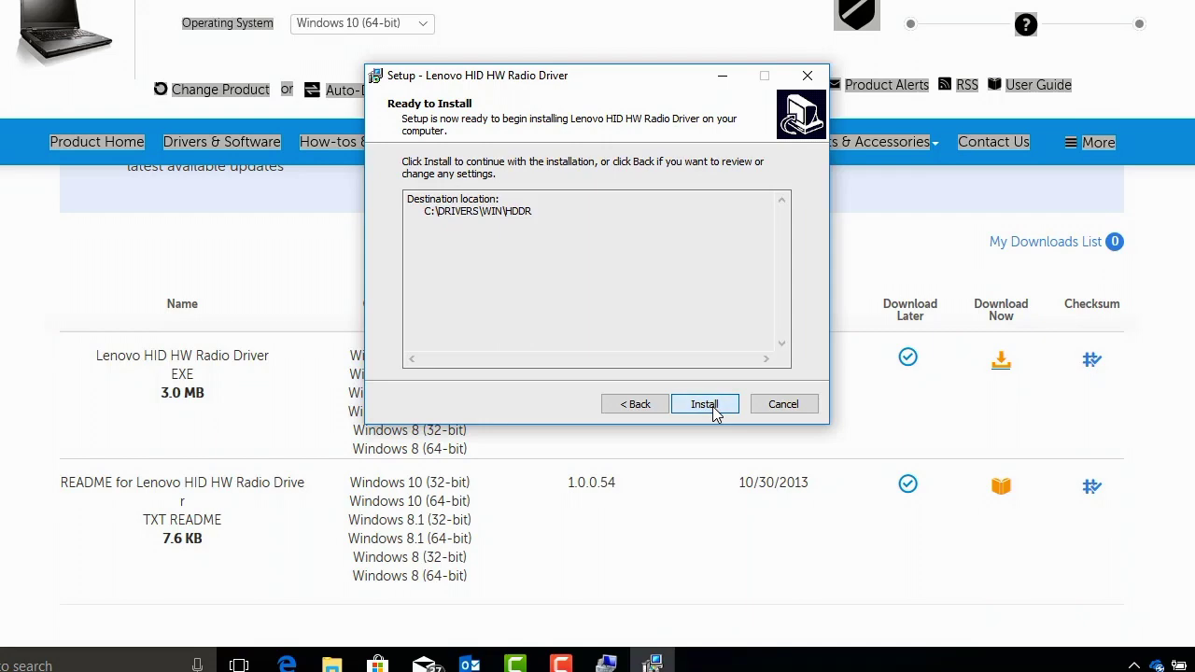
{"action": "left_click", "coordinate": [713, 411]}
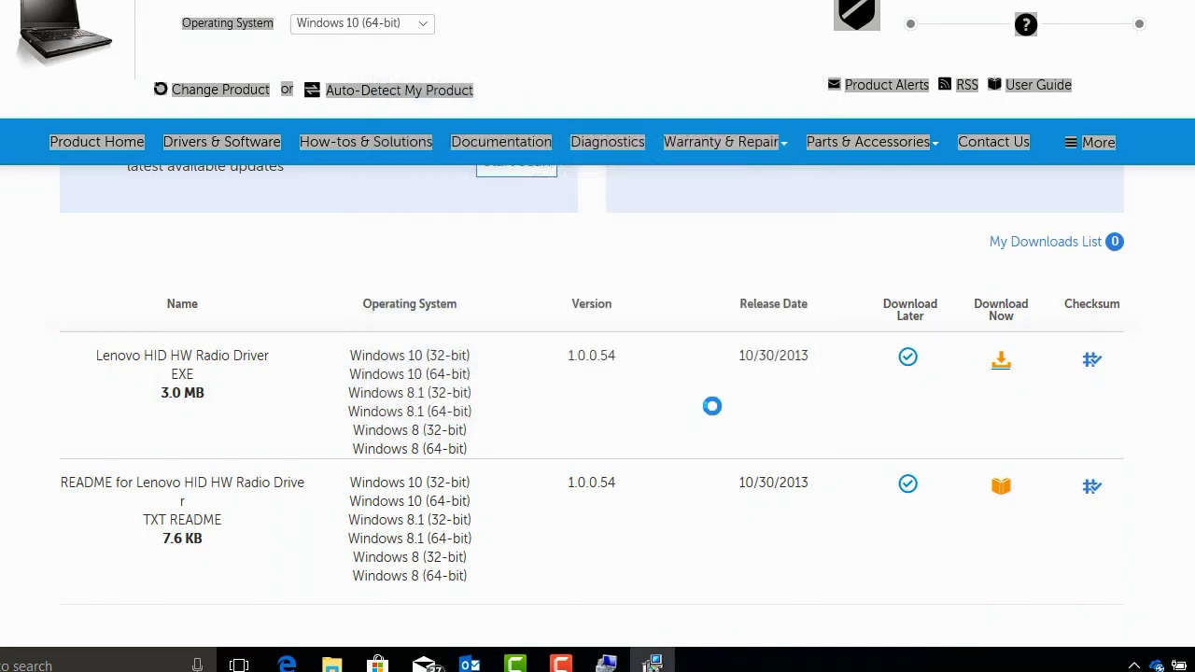
Step: Confirm the setup language and install the Lenovo HID HW Radio Driver to completion
{"action": "left_click", "coordinate": [617, 296]}
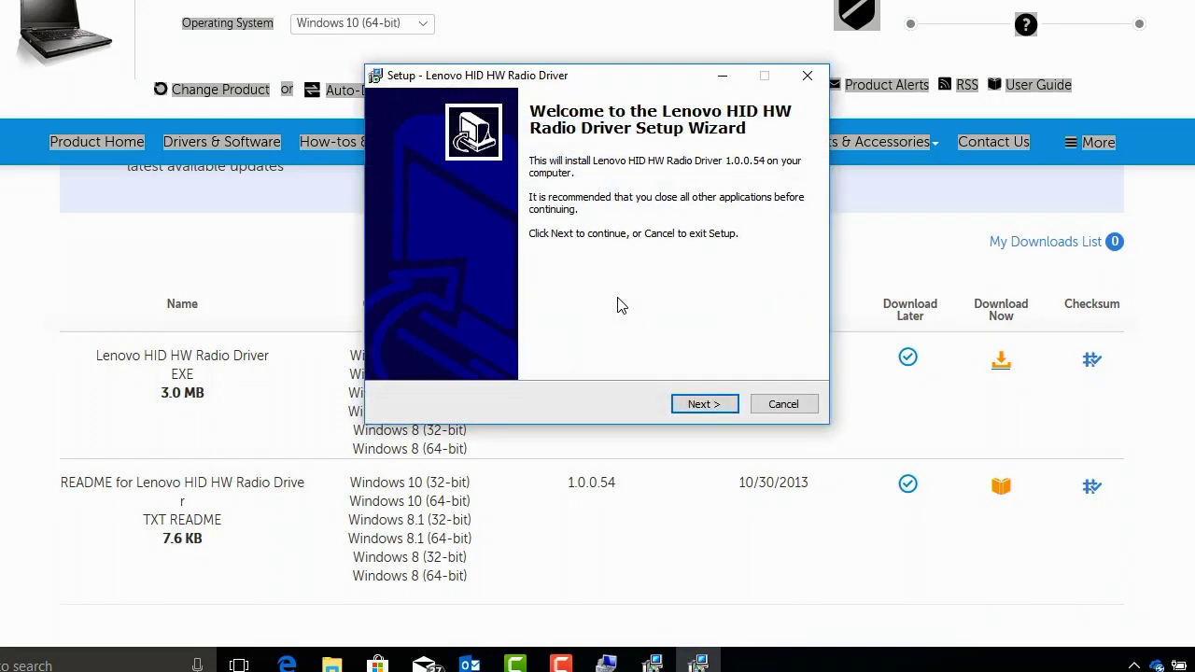
{"action": "left_click", "coordinate": [704, 404]}
{"action": "left_click", "coordinate": [707, 406]}
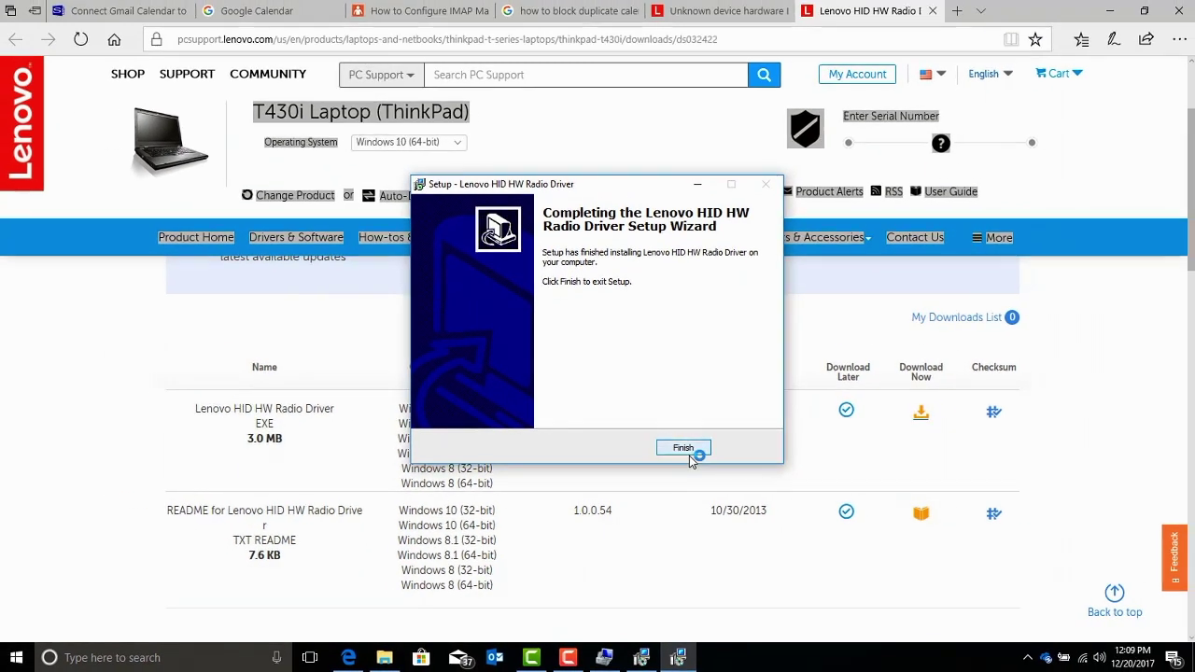
{"action": "left_click", "coordinate": [784, 404]}
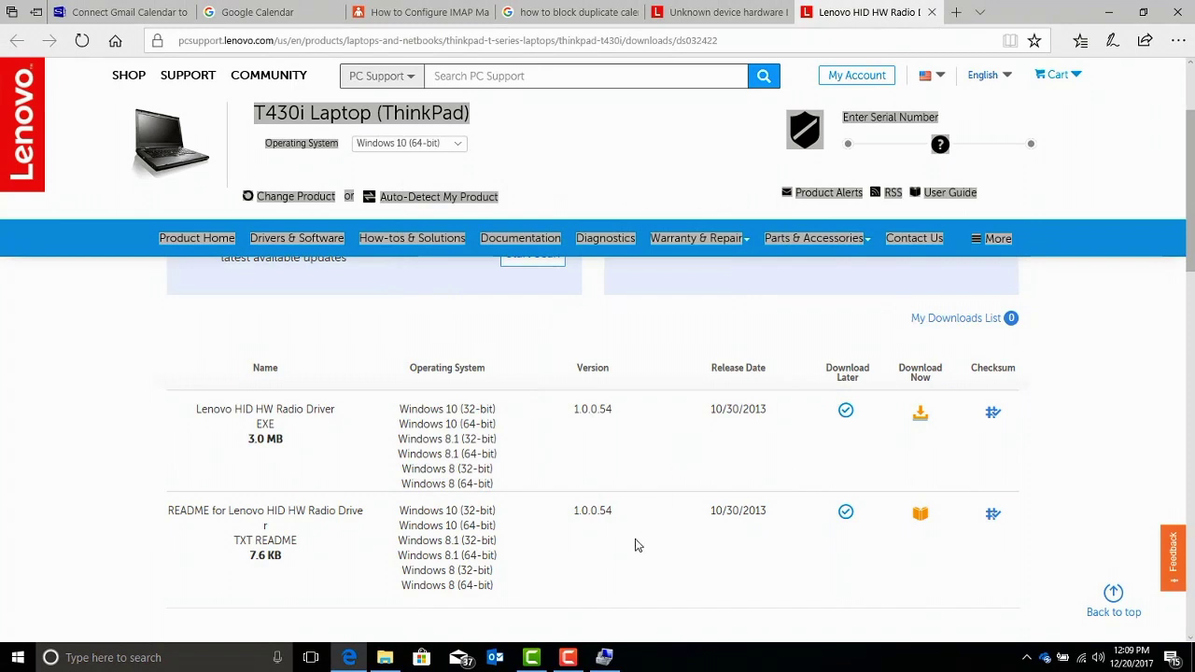
Step: Back in Device Manager, collapse Human Interface Devices and expand Display adapters
{"action": "left_click", "coordinate": [604, 655]}
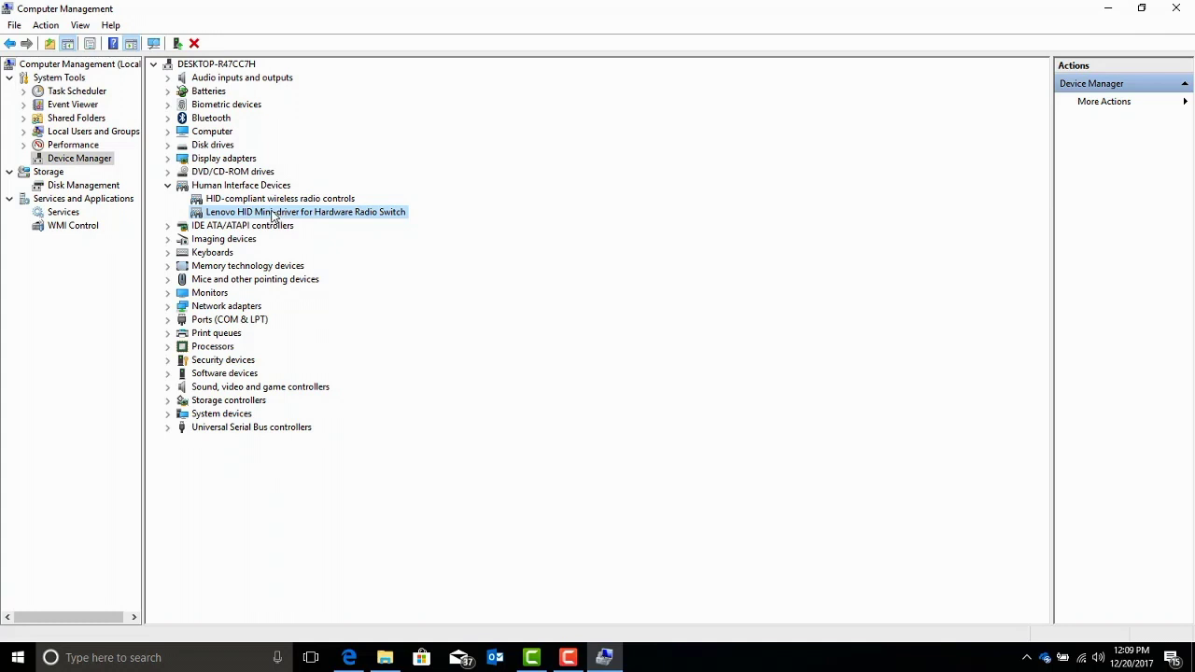
{"action": "left_click", "coordinate": [169, 186]}
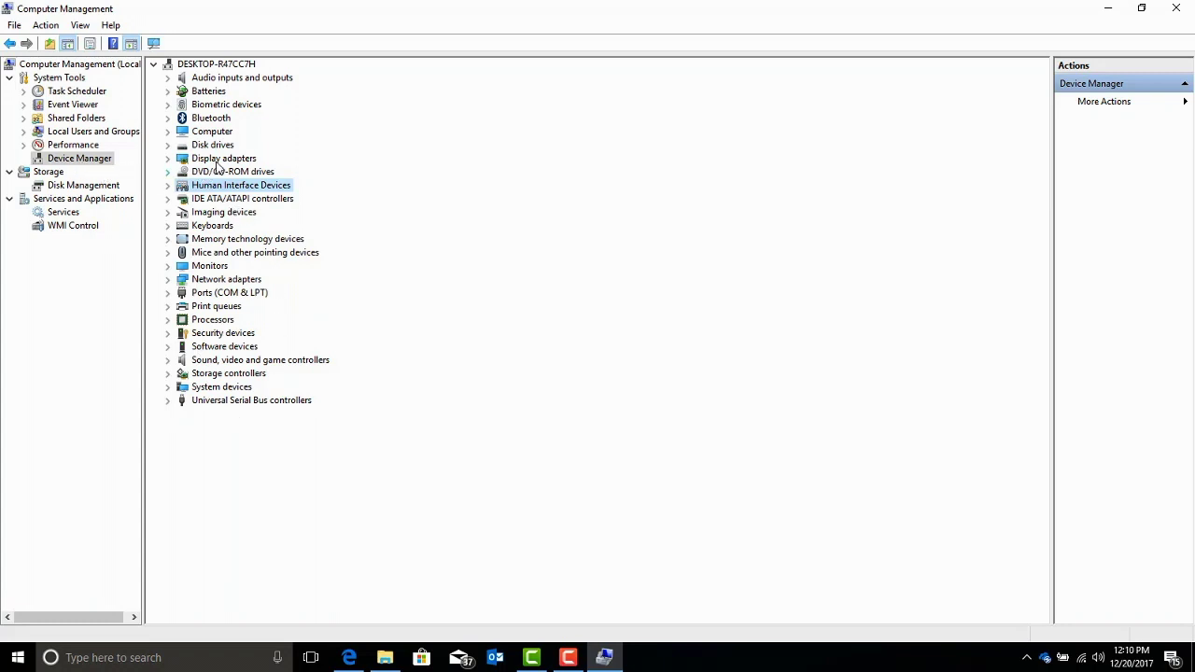
{"action": "left_click", "coordinate": [169, 157]}
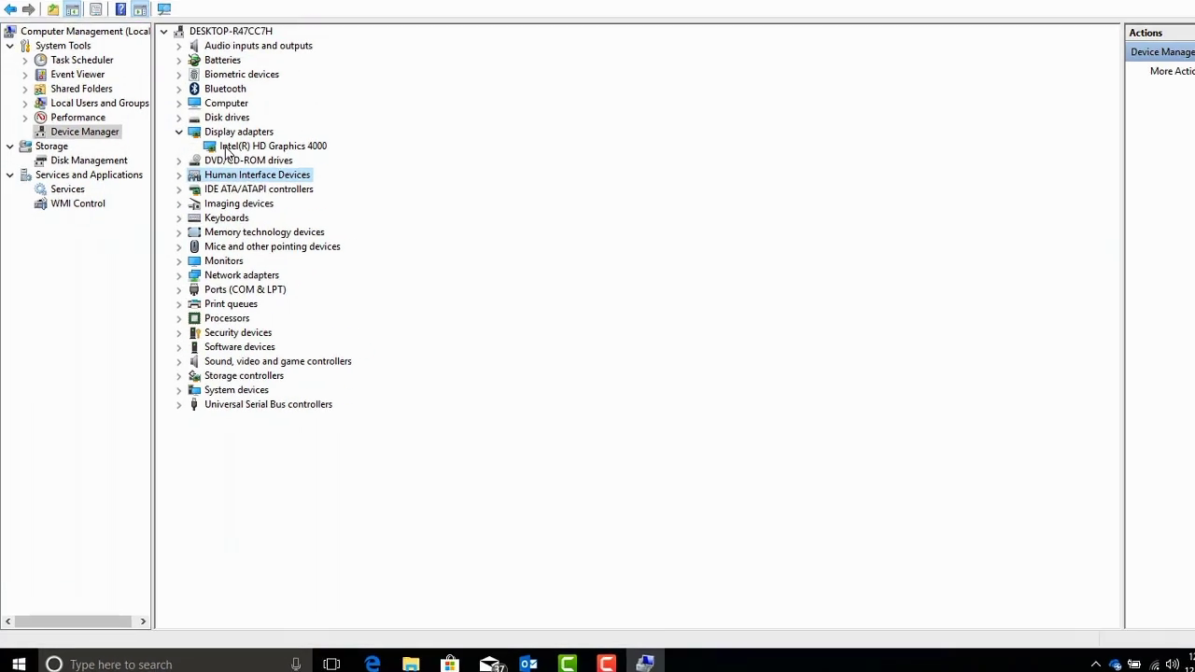
Step: Search automatically for an Intel(R) HD Graphics 4000 driver update, then view Disk Management
{"action": "right_click", "coordinate": [213, 175]}
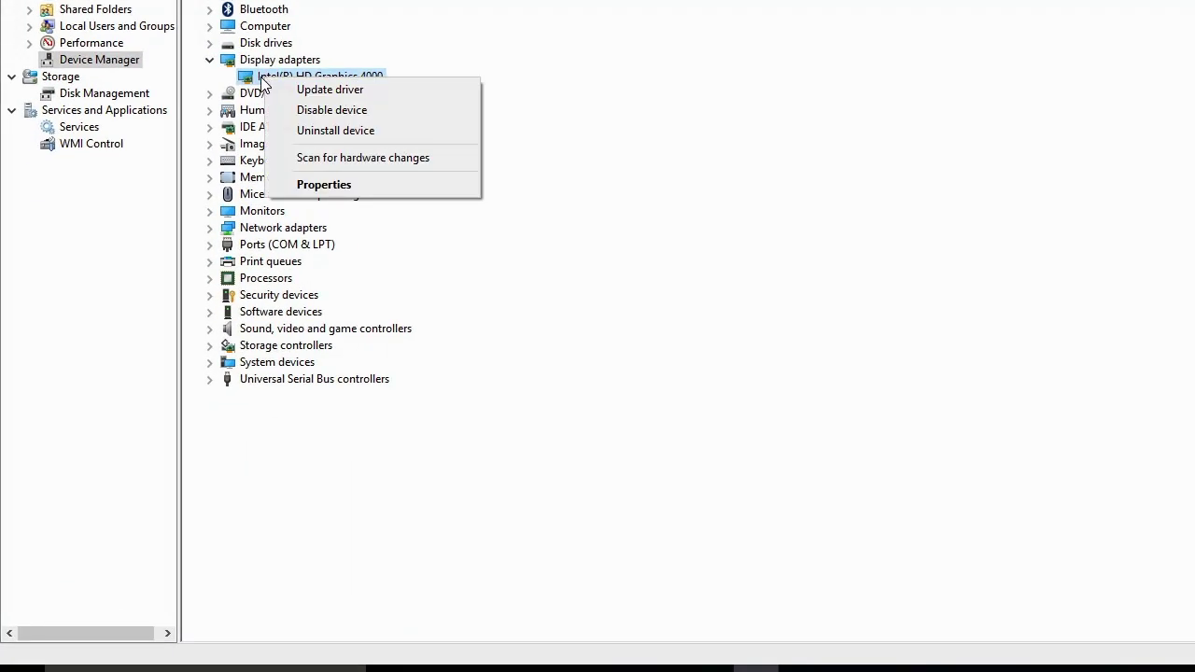
{"action": "left_click", "coordinate": [308, 90]}
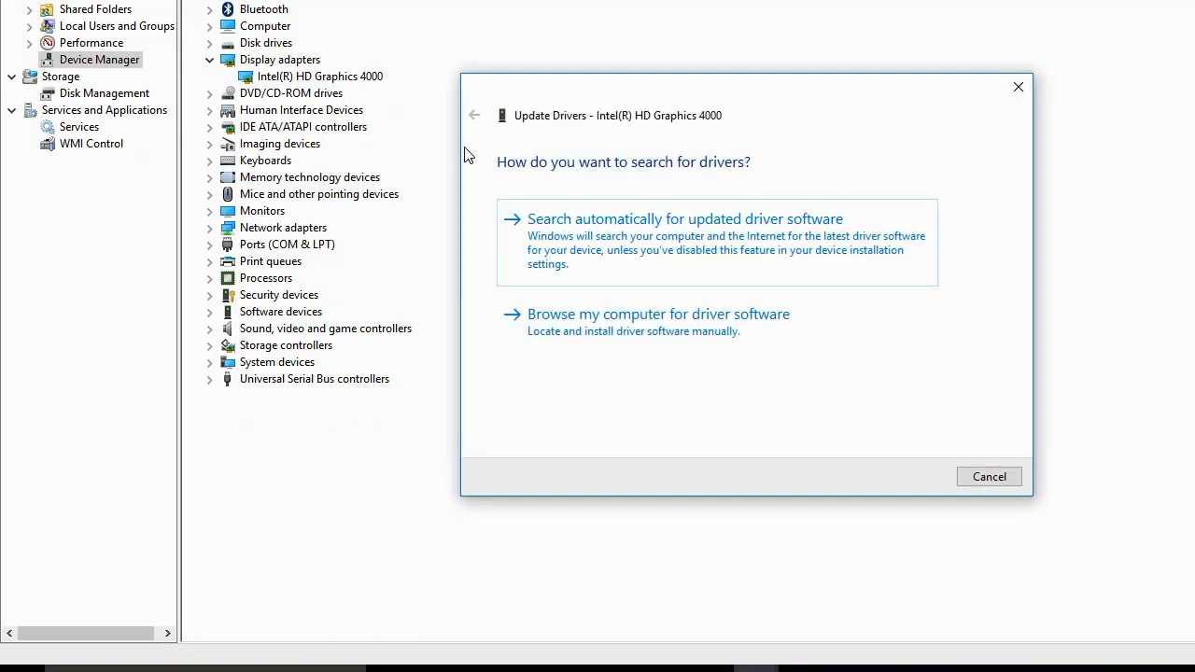
{"action": "left_click", "coordinate": [614, 246]}
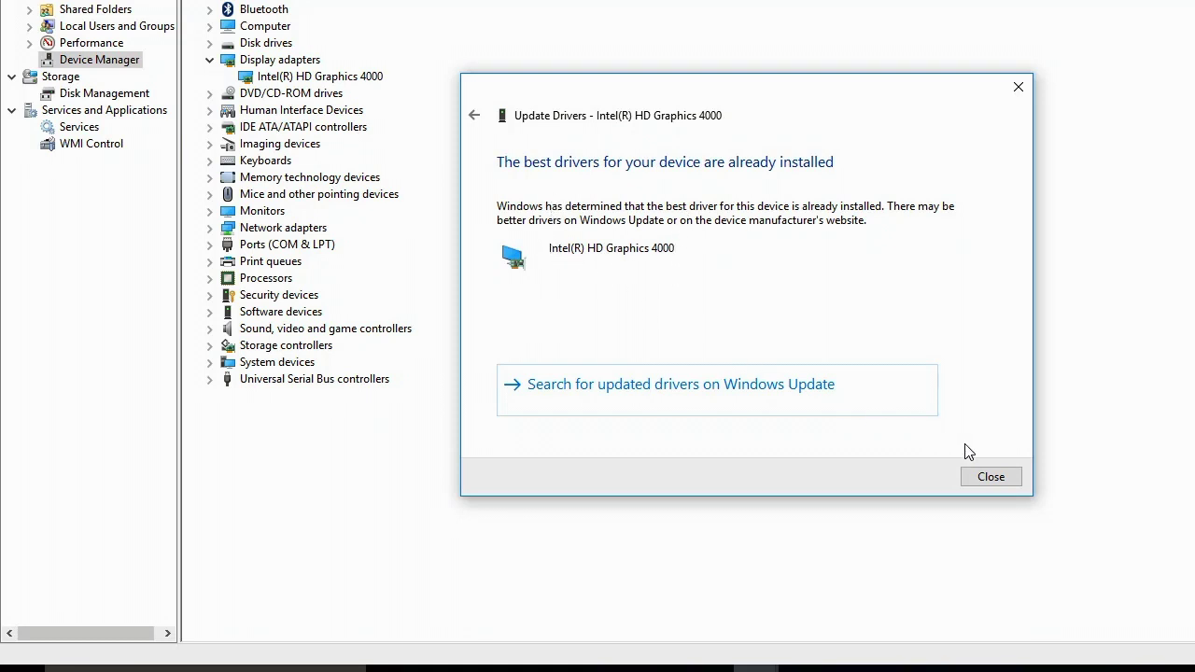
{"action": "left_click", "coordinate": [991, 476]}
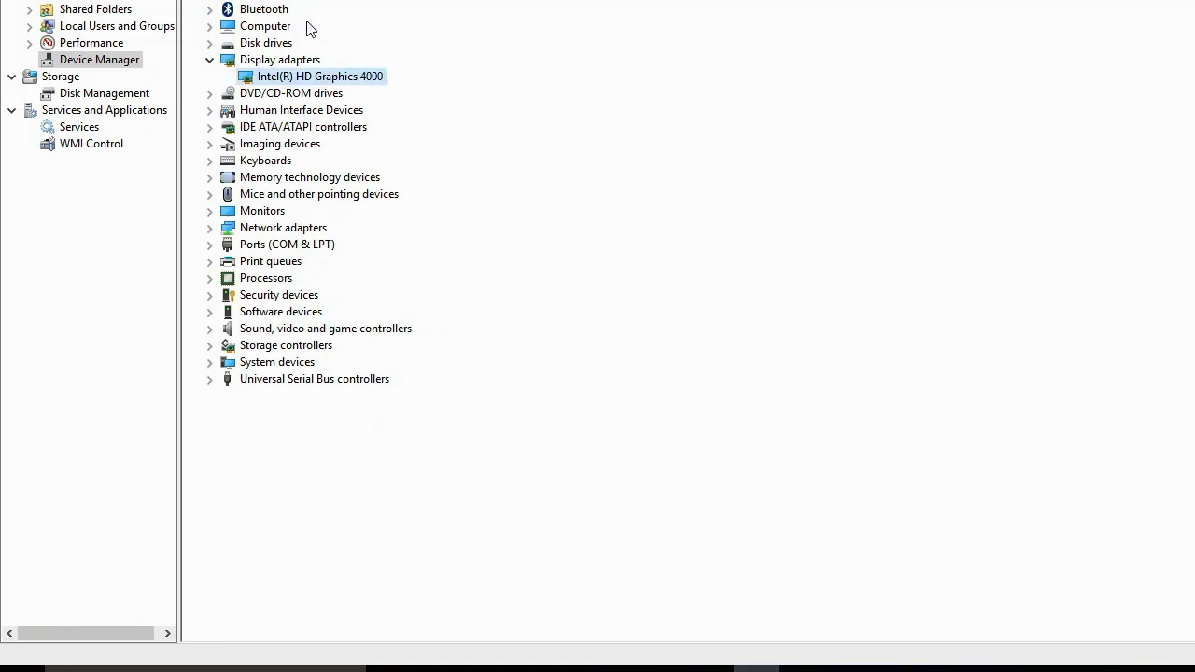
{"action": "left_click", "coordinate": [120, 97]}
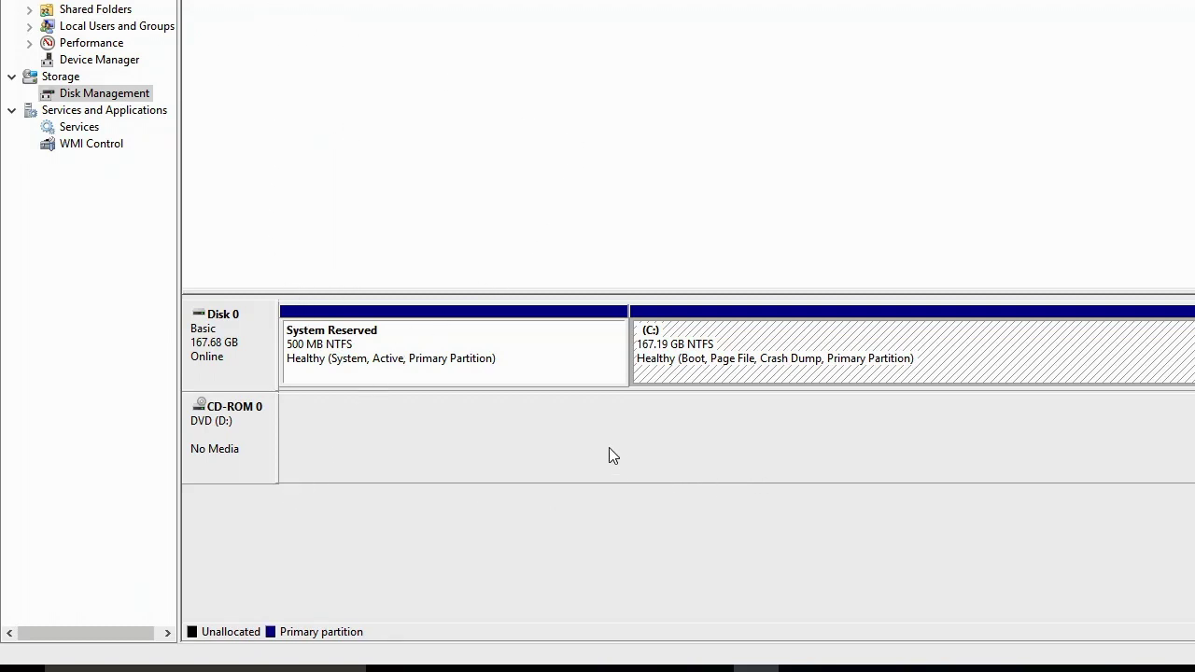
Step: Select Disk 0 and view the System Reserved partition's properties, then close them
{"action": "left_click", "coordinate": [252, 320]}
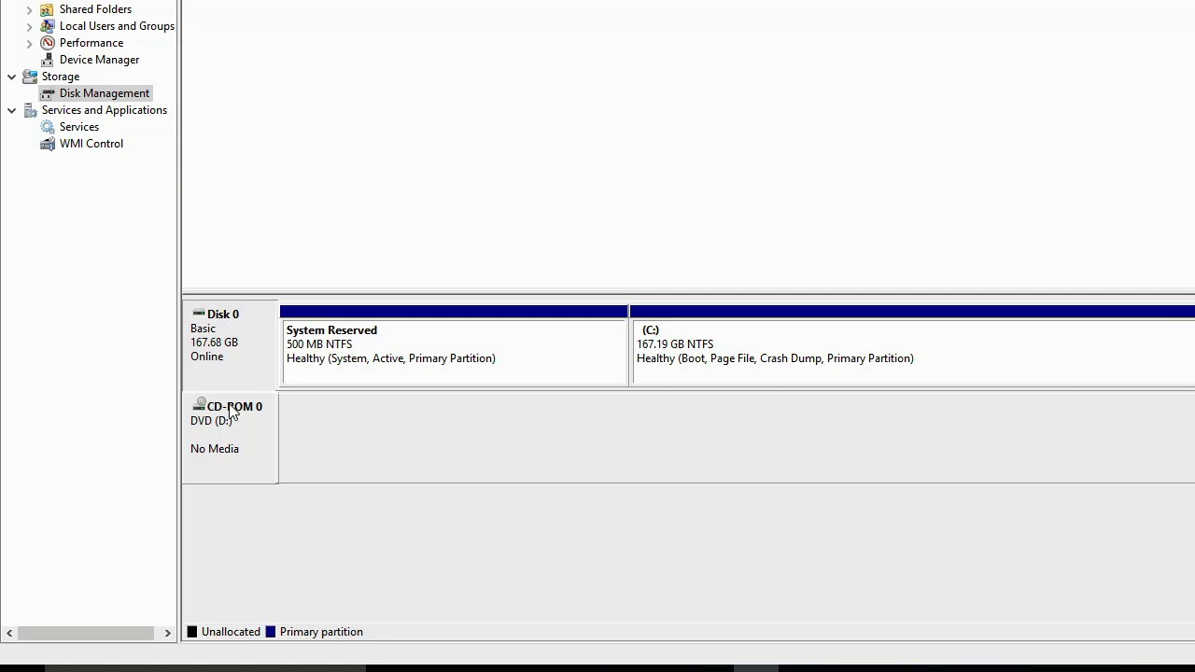
{"action": "right_click", "coordinate": [389, 352]}
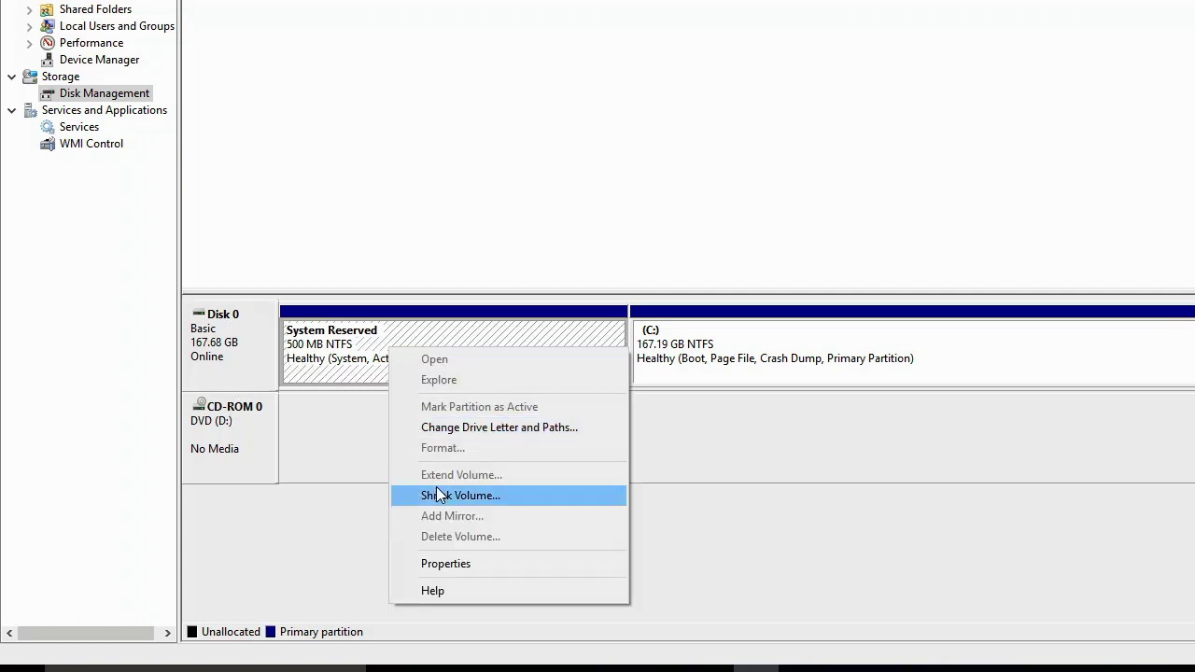
{"action": "left_click", "coordinate": [446, 562]}
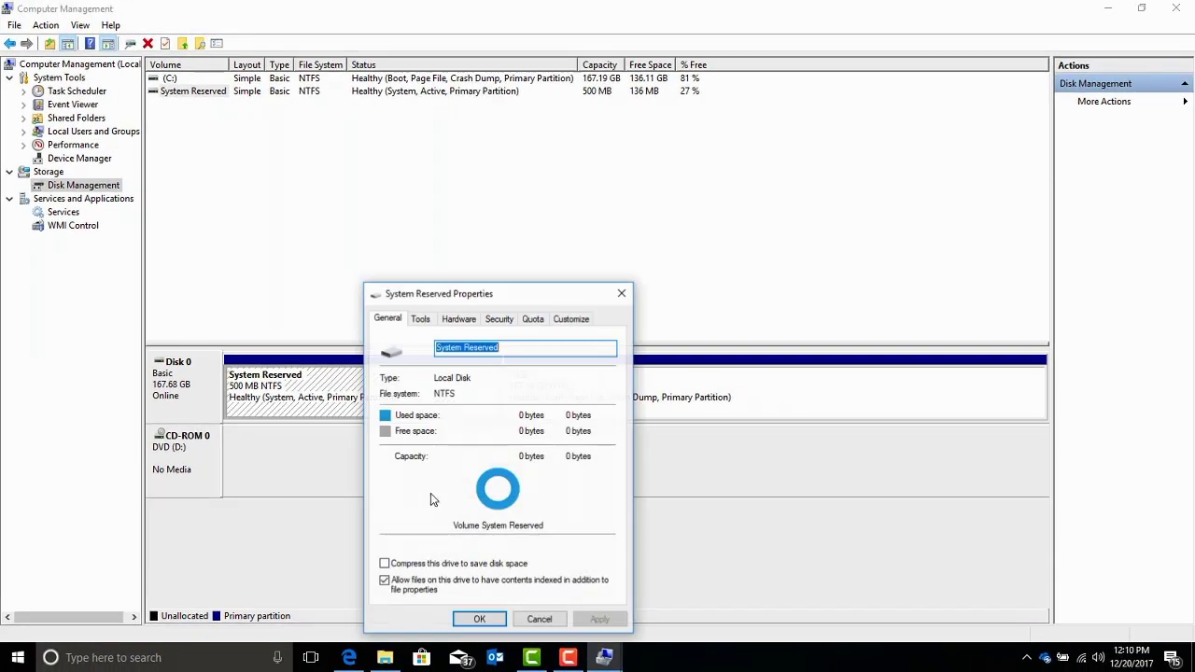
{"action": "left_click", "coordinate": [622, 293]}
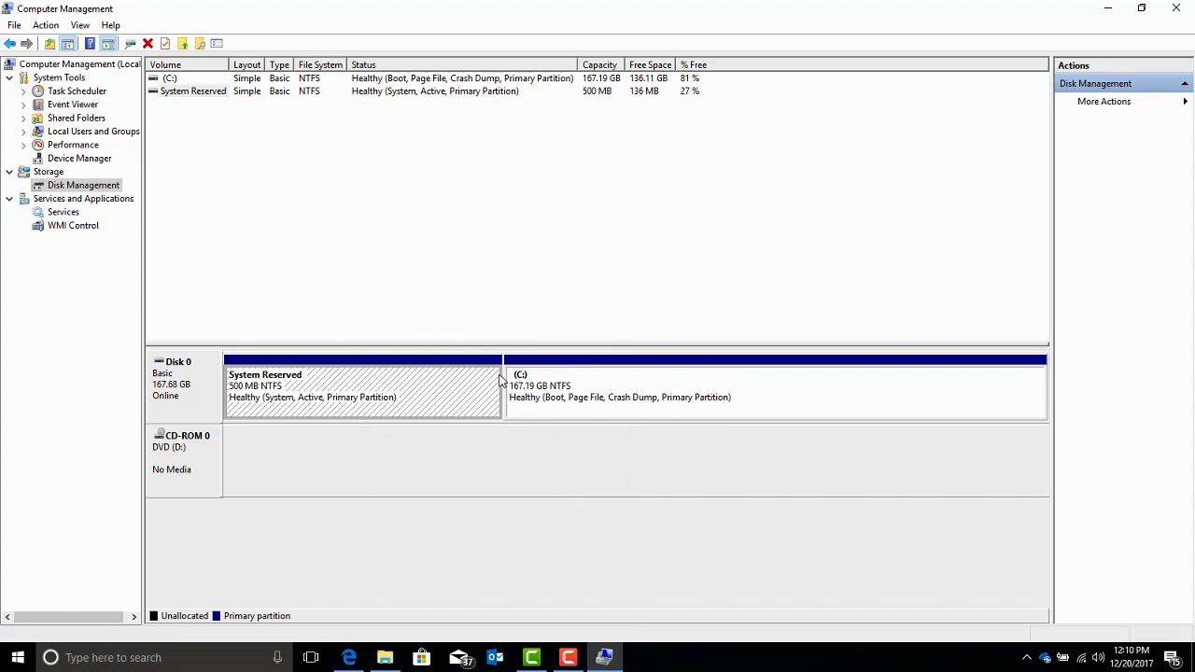
Step: Review the C: partition's actions, finishing with Computer Management closed to the desktop
{"action": "right_click", "coordinate": [535, 390]}
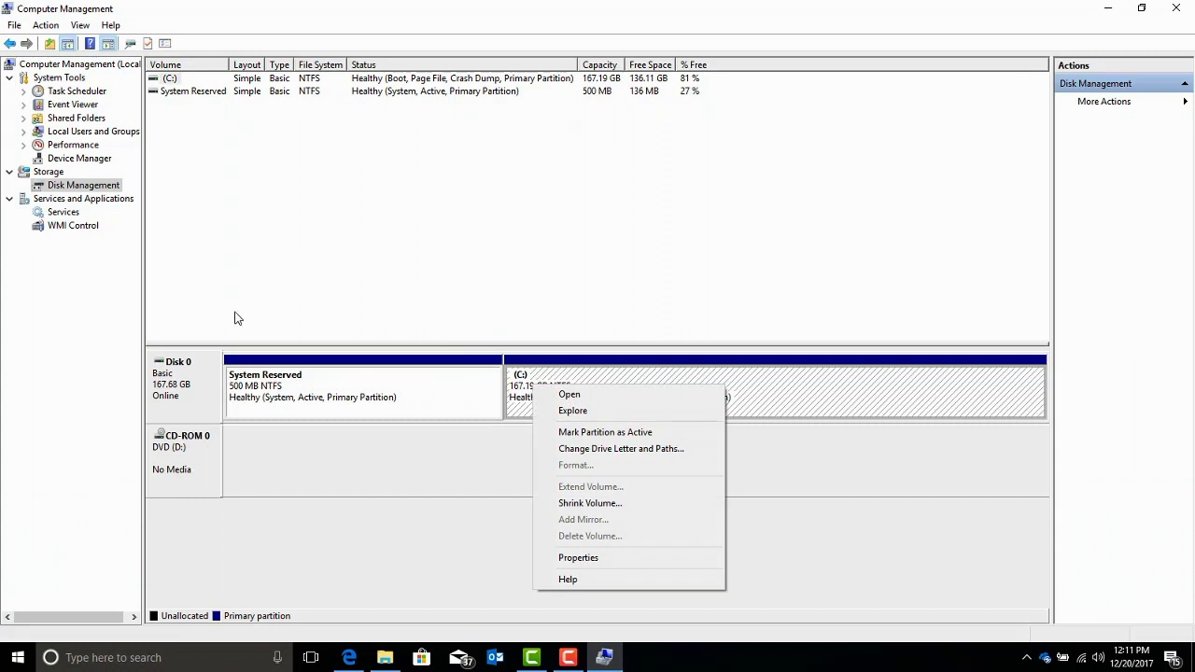
{"action": "left_click", "coordinate": [197, 349]}
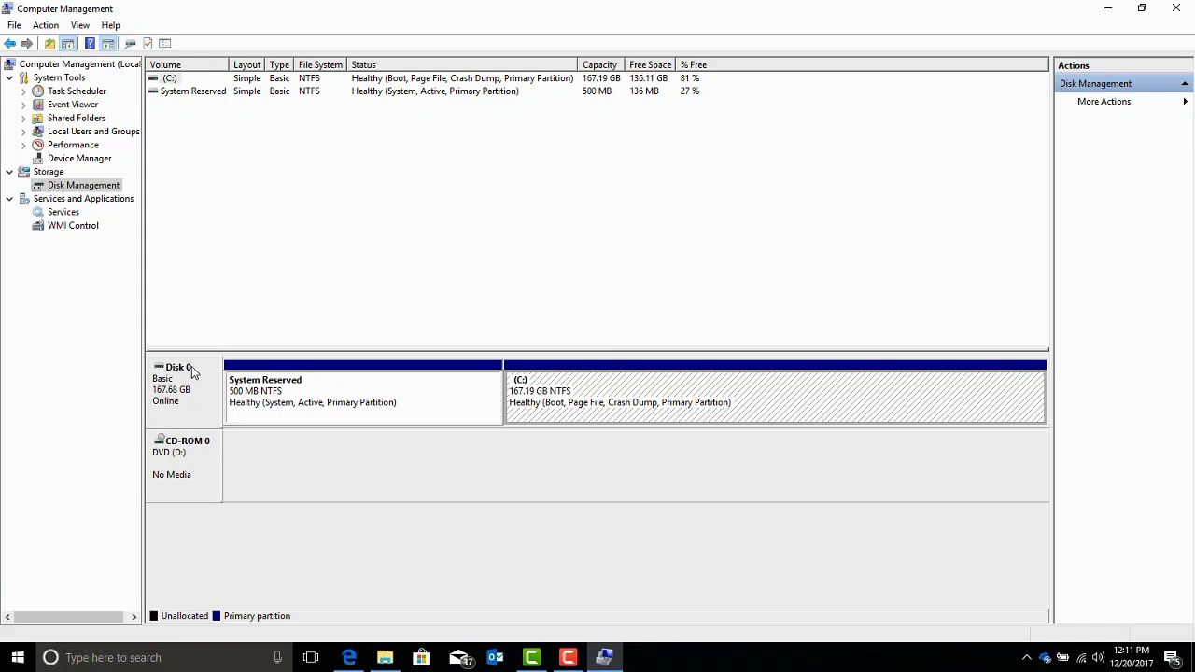
{"action": "right_click", "coordinate": [557, 408]}
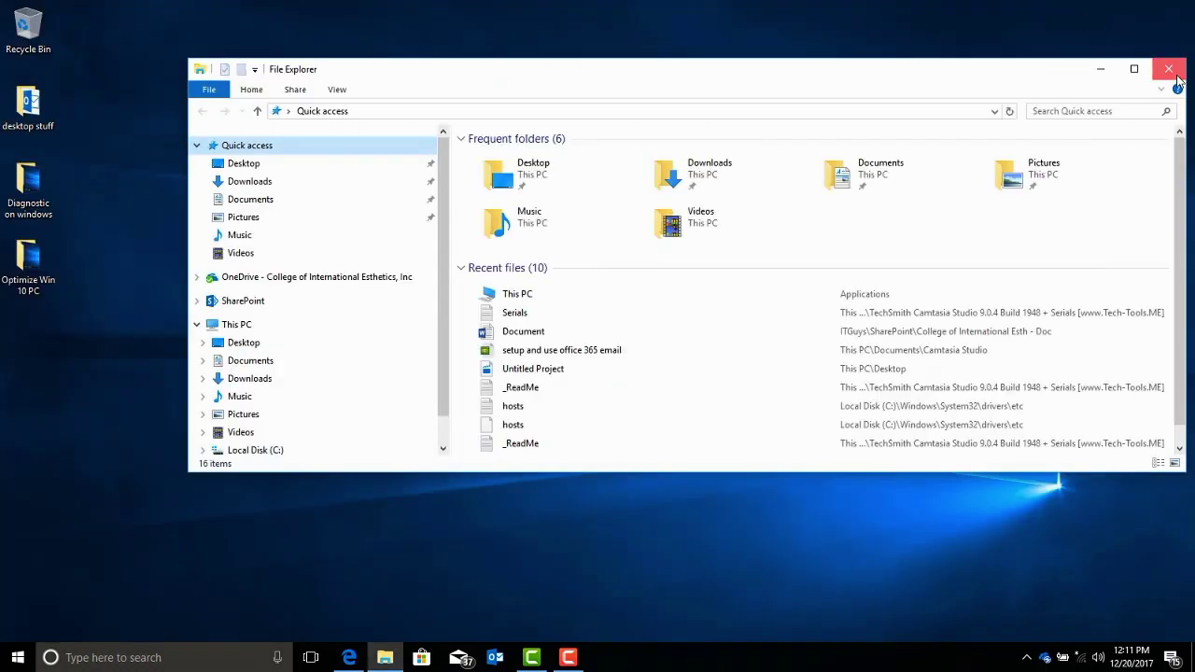
{"action": "left_click", "coordinate": [1169, 63]}
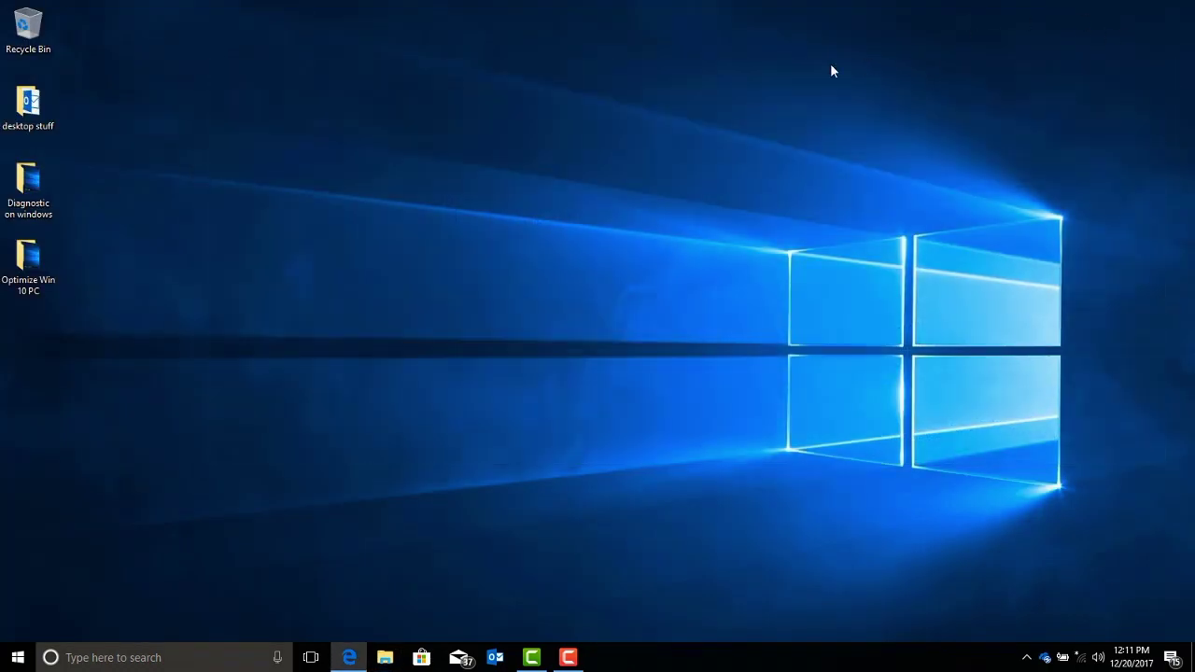